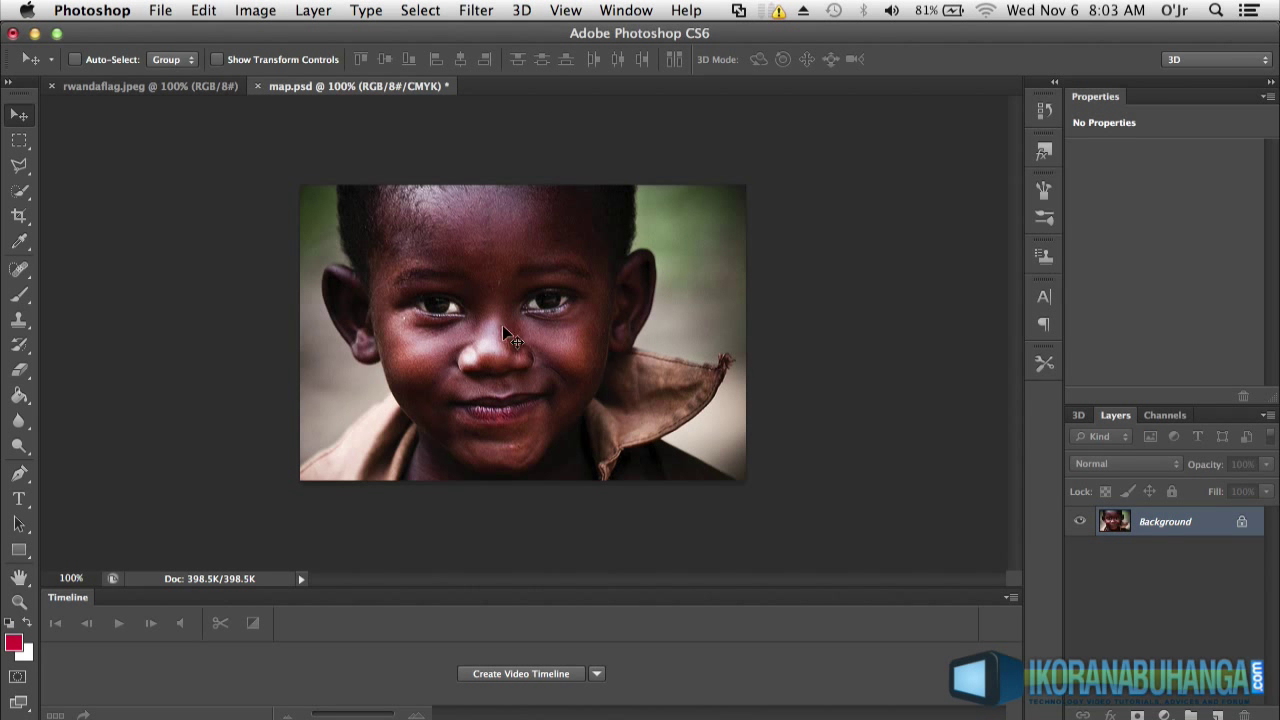
# - Switch between the flag and portrait images and select the whole flag image
pyautogui.click(153, 85)
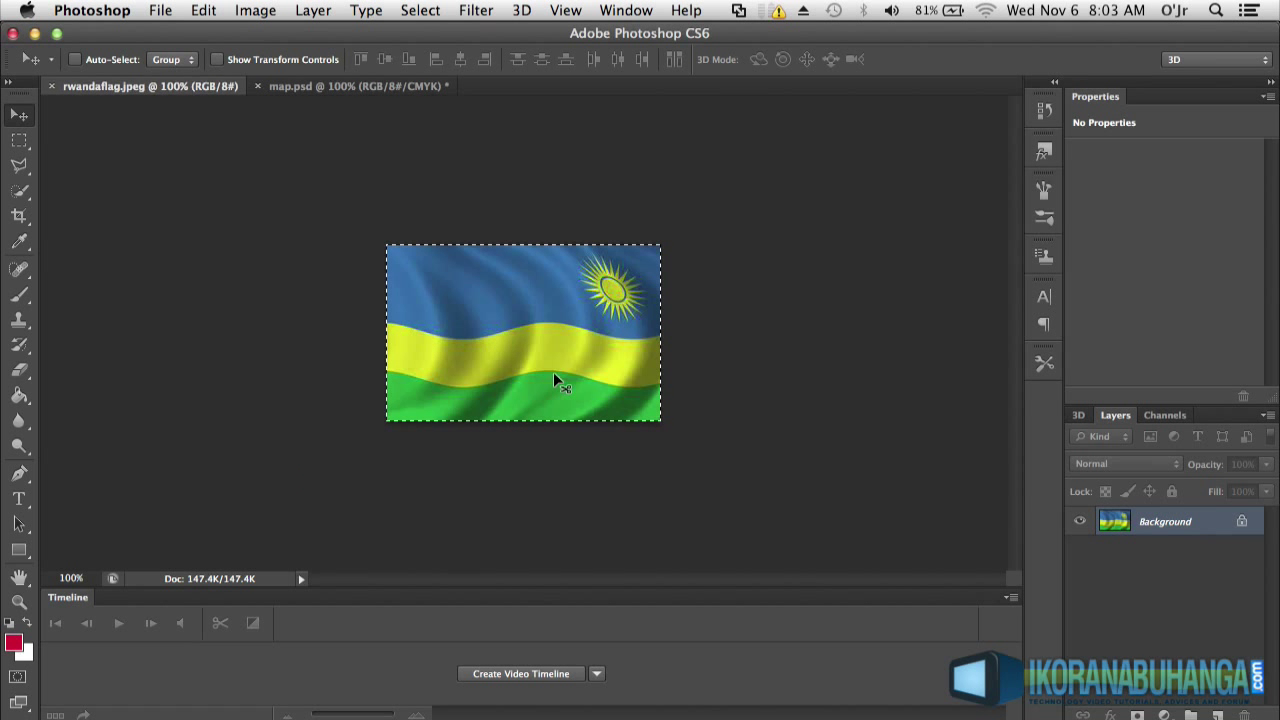
pyautogui.click(351, 90)
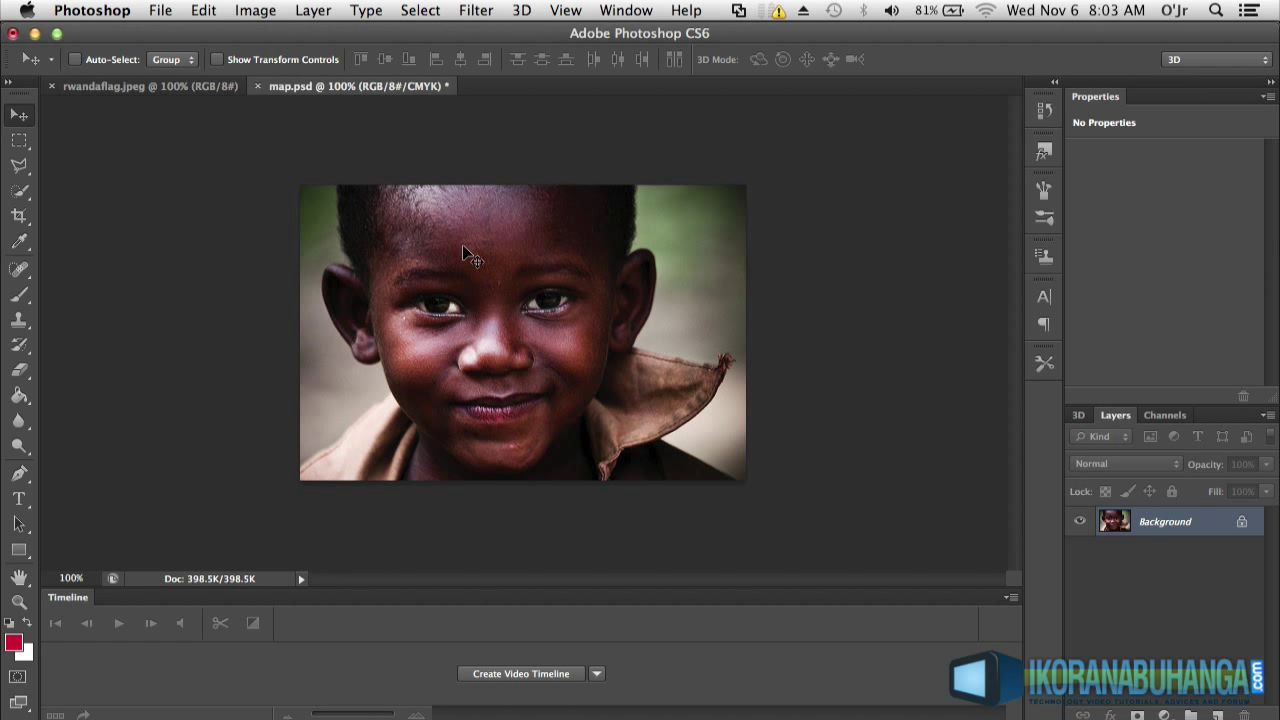
pyautogui.click(200, 86)
pyautogui.press('super+a')
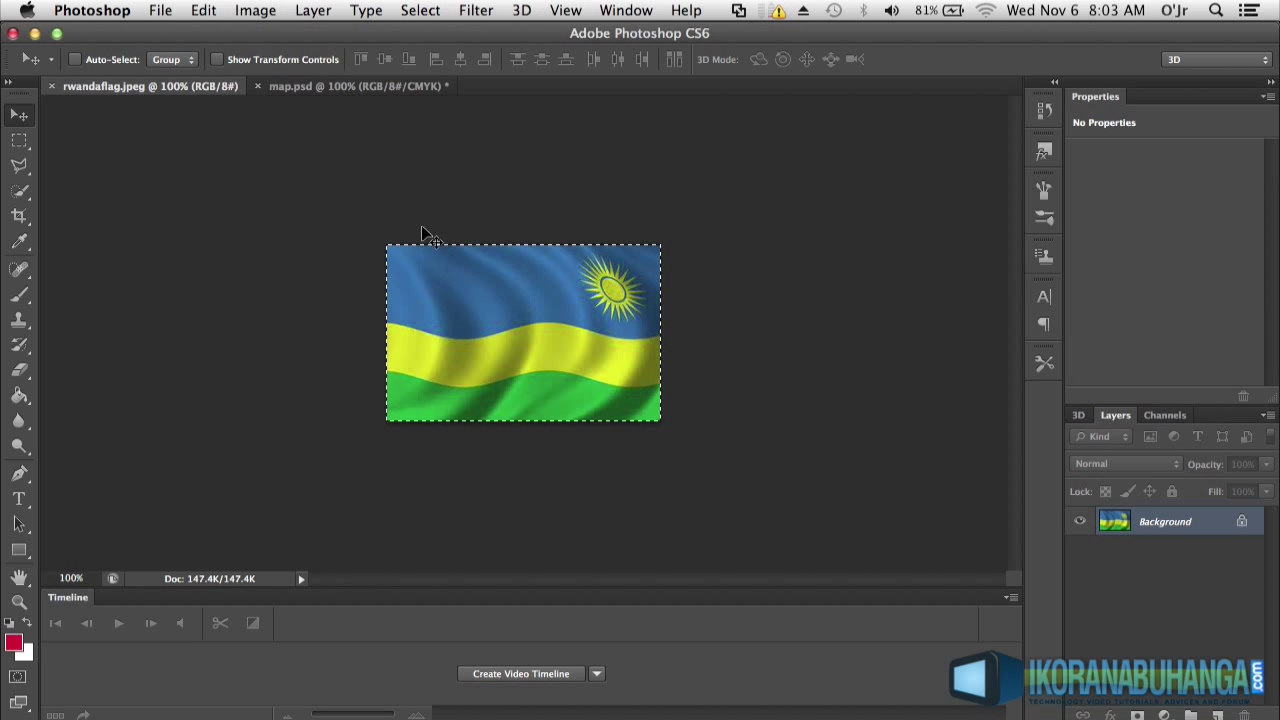
# - Desaturate the boy's portrait to black and white with Image > Adjustments > Desaturate
pyautogui.click(304, 88)
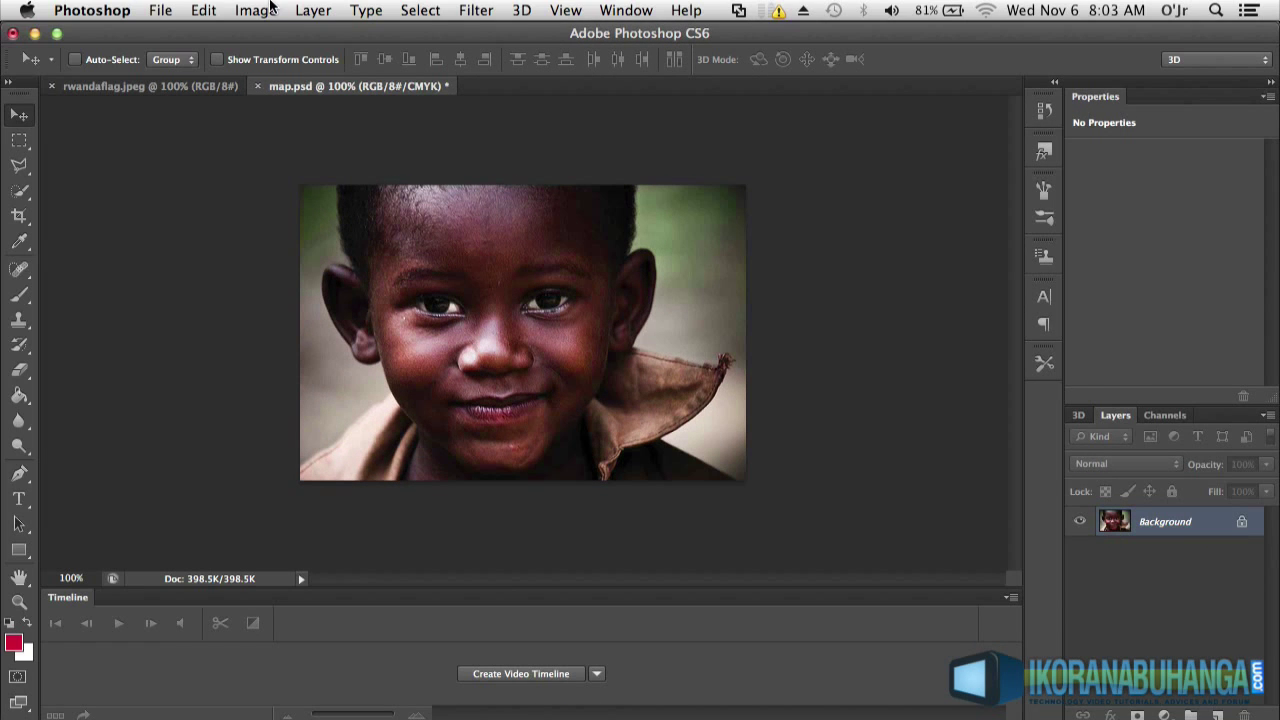
pyautogui.click(262, 10)
pyautogui.moveTo(300, 69)
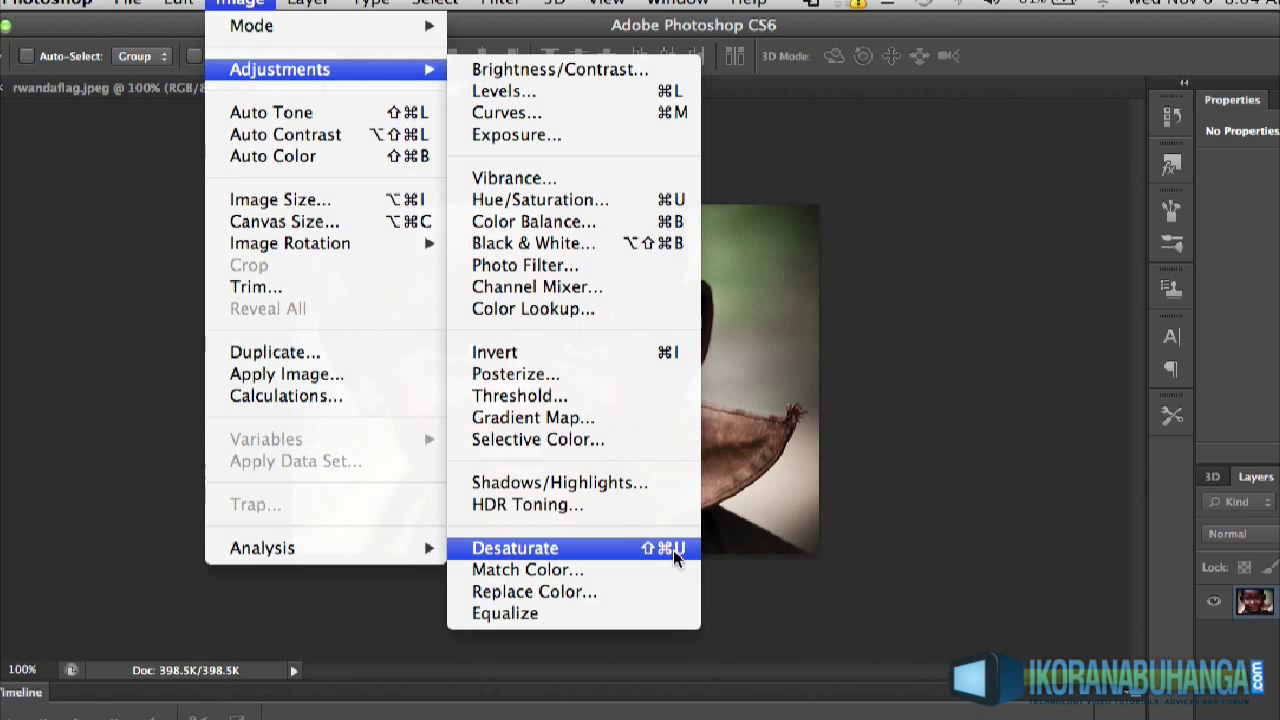
pyautogui.click(673, 550)
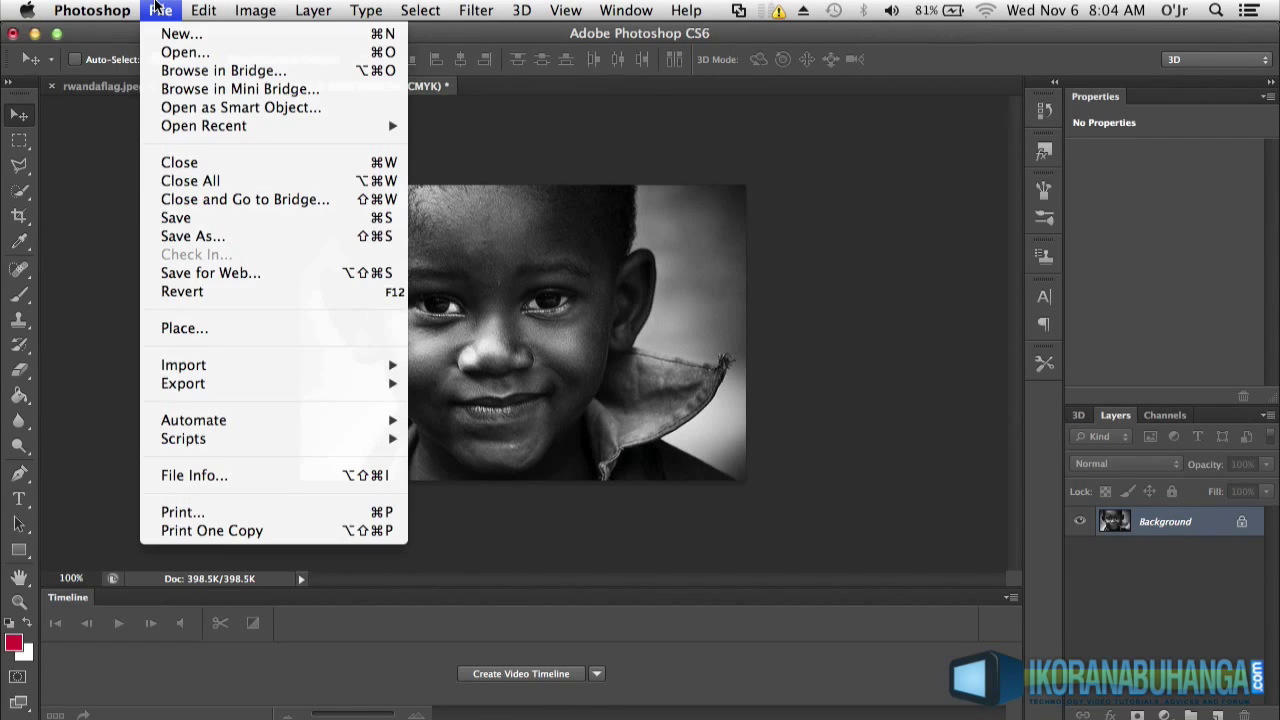
# - Save the portrait as a new file named 'map displacement.psd' on the Desktop
pyautogui.click(158, 10)
pyautogui.click(200, 234)
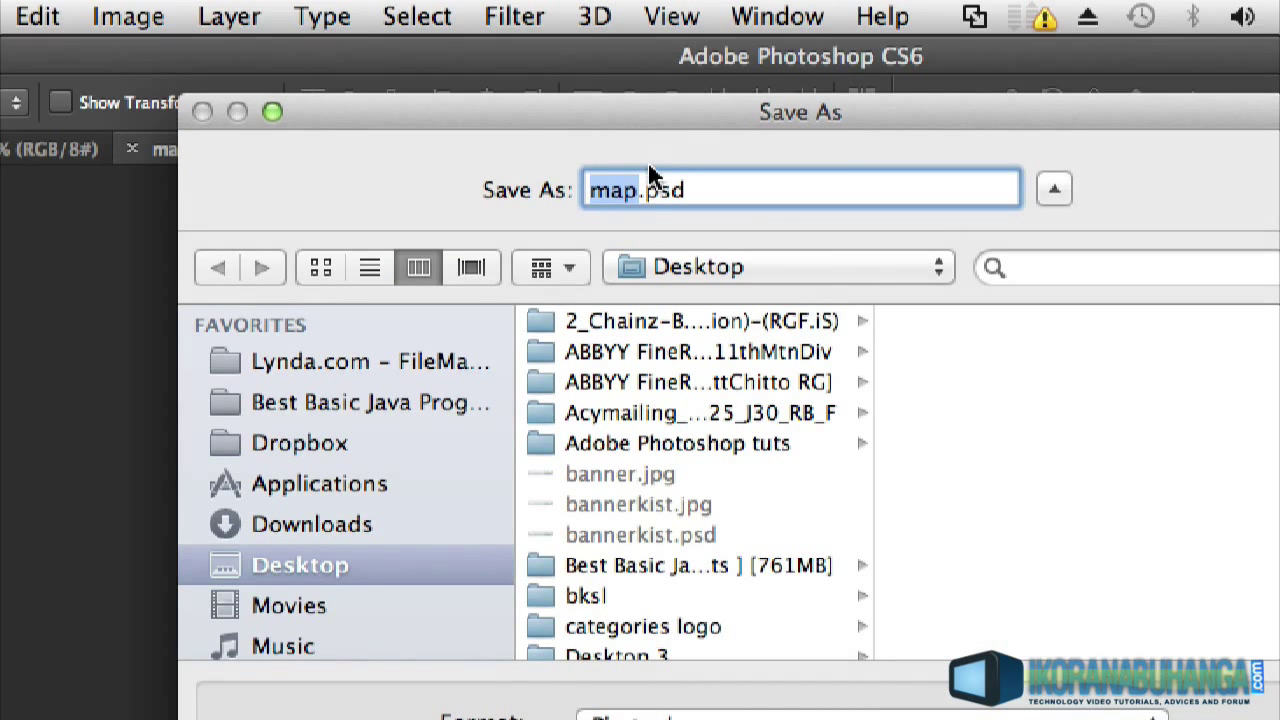
pyautogui.click(640, 180)
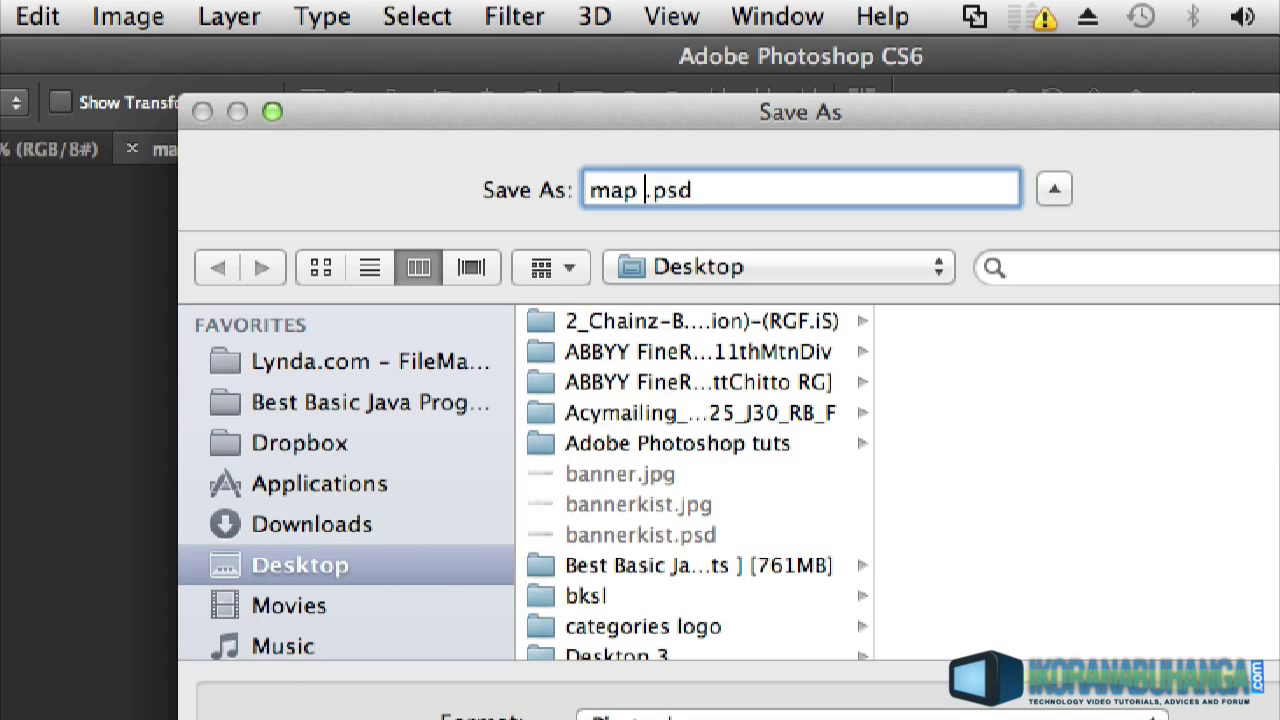
pyautogui.write('displac')
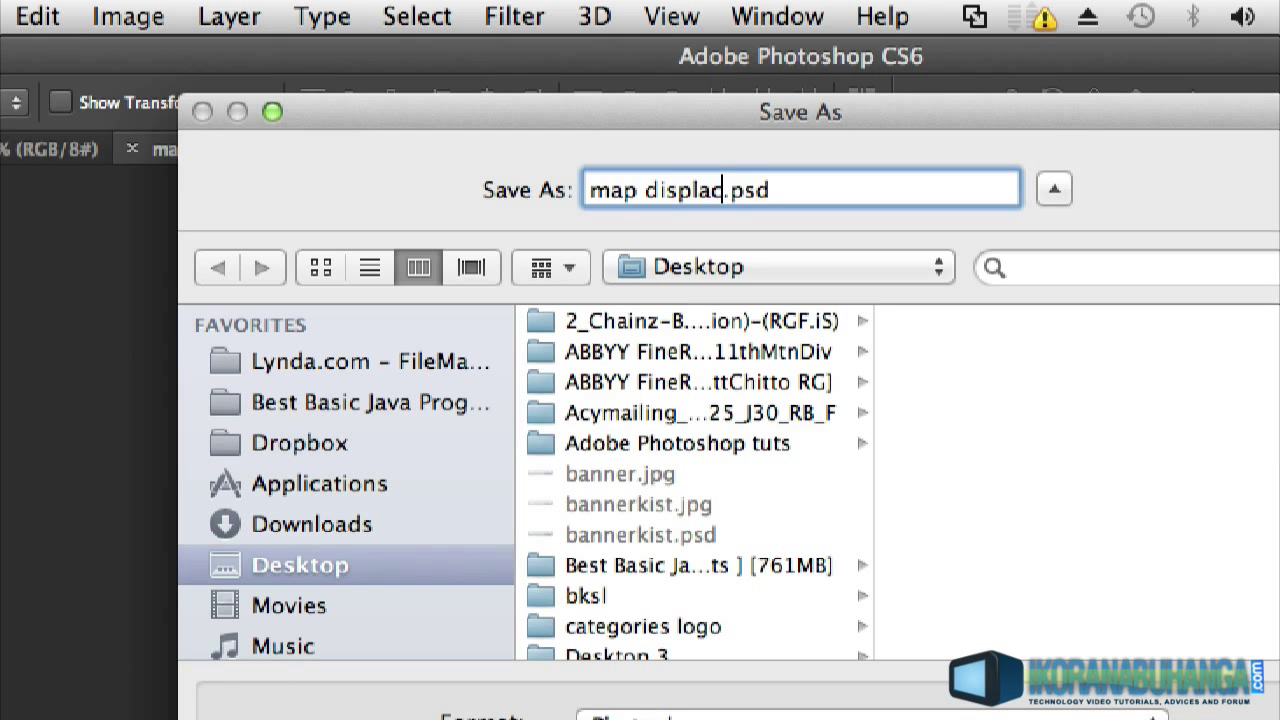
pyautogui.write('ement')
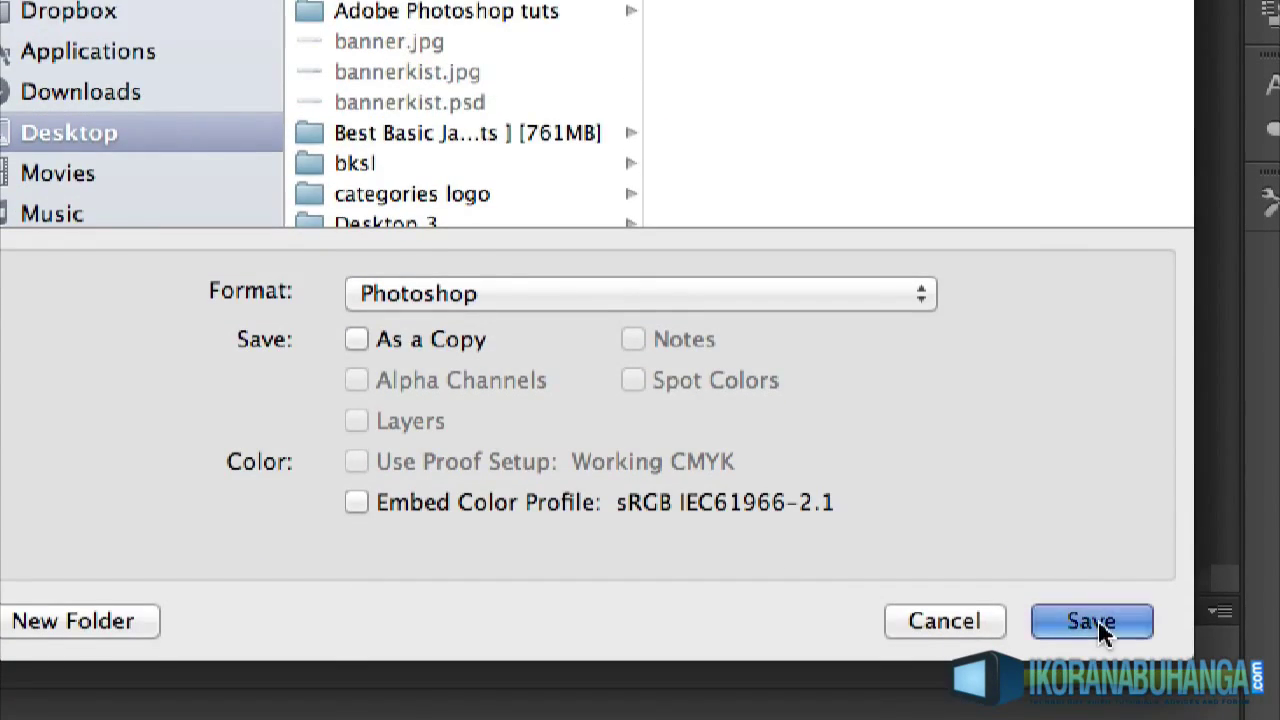
pyautogui.click(1092, 621)
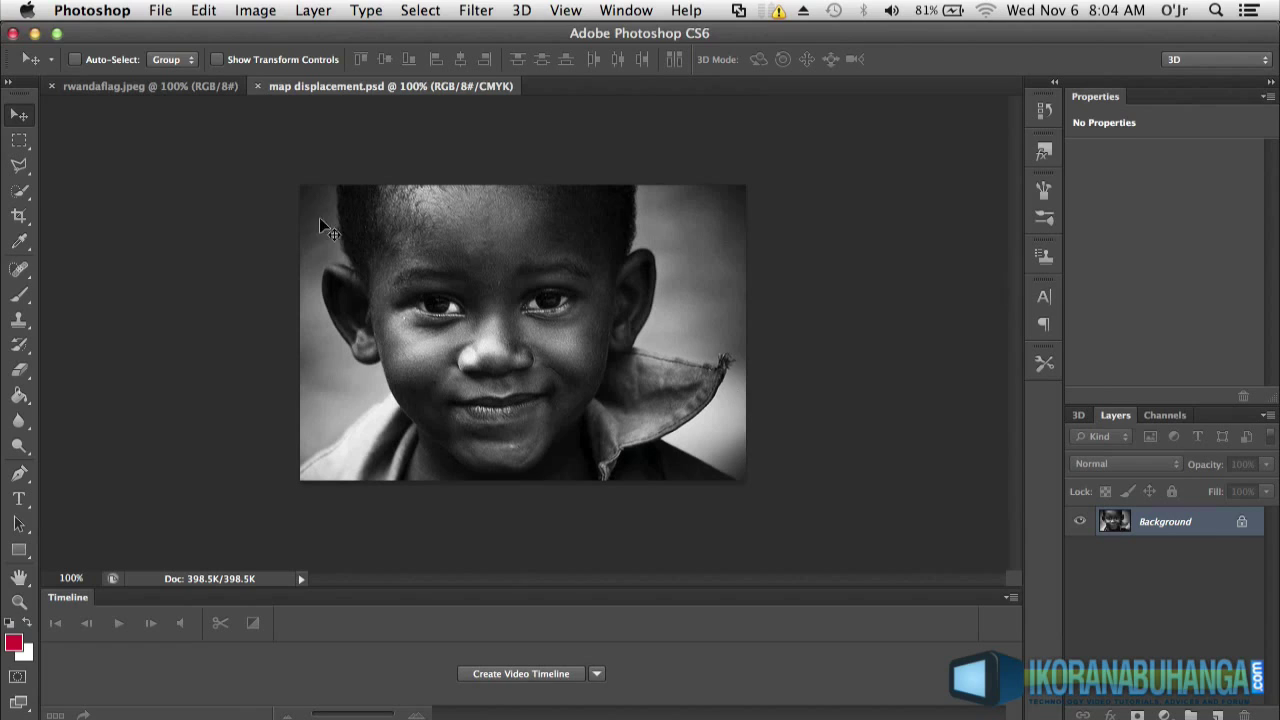
# - Step backward to restore the portrait's colour, then go to the flag image
pyautogui.click(203, 10)
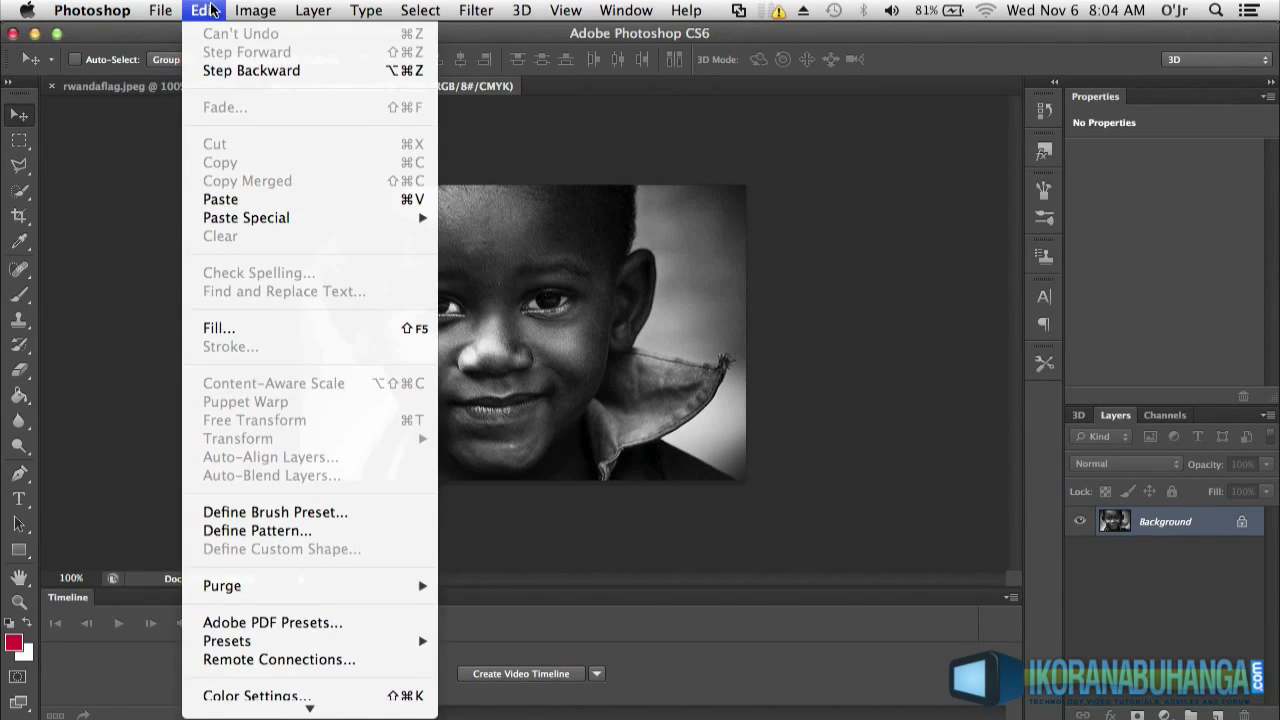
pyautogui.click(256, 134)
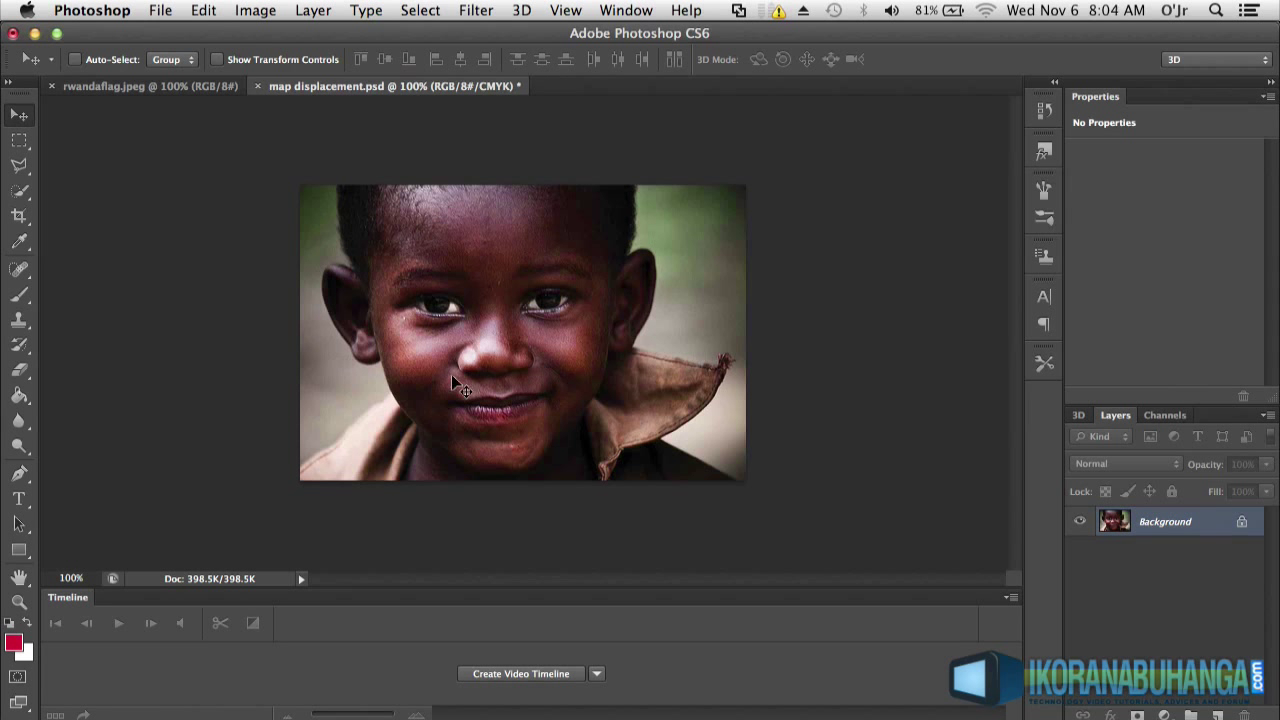
pyautogui.click(150, 86)
pyautogui.hotkey('ctrl', 'a')
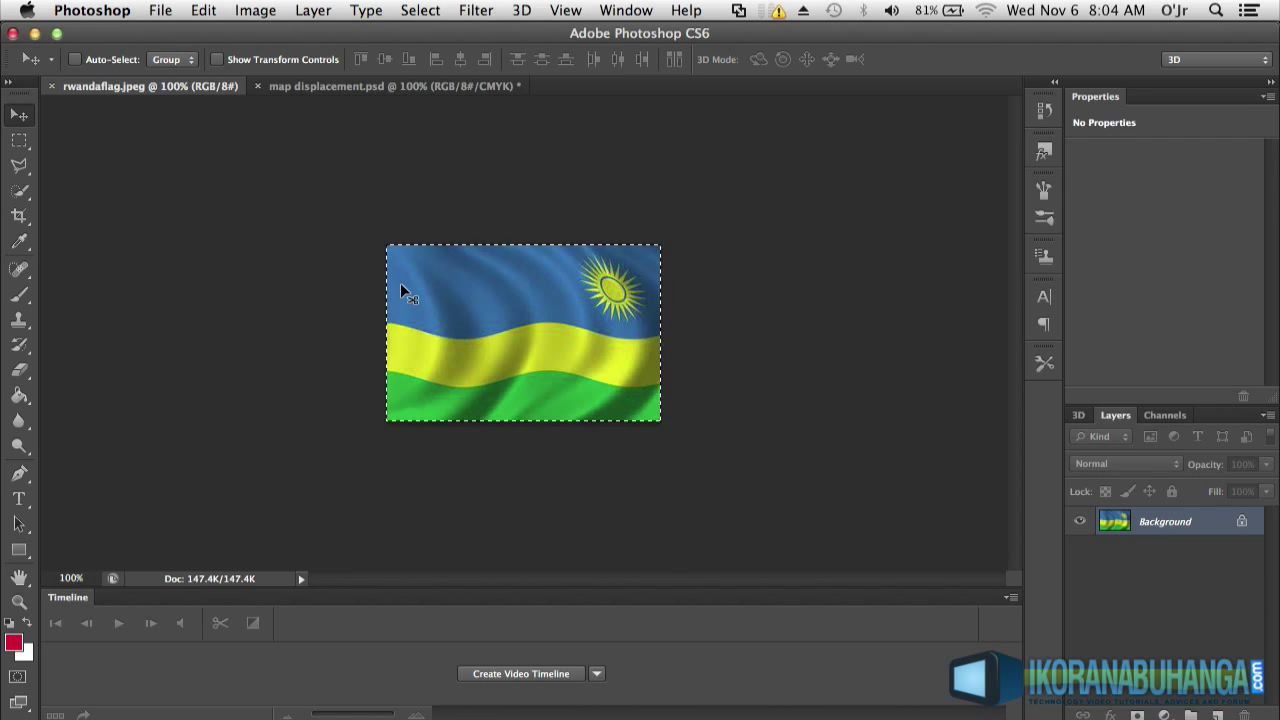
pyautogui.hotkey('ctrl', 'd')
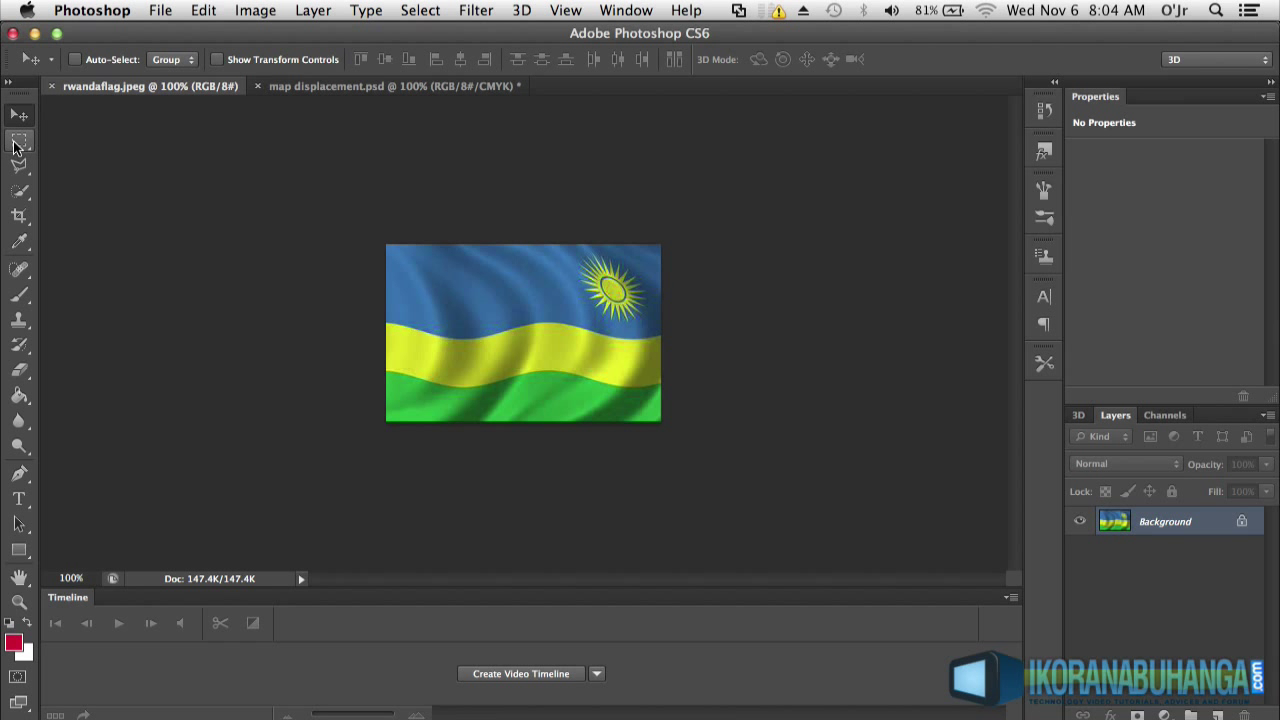
# - Marquee-select the whole flag and move it into map displacement.psd as Layer 1
pyautogui.click(14, 146)
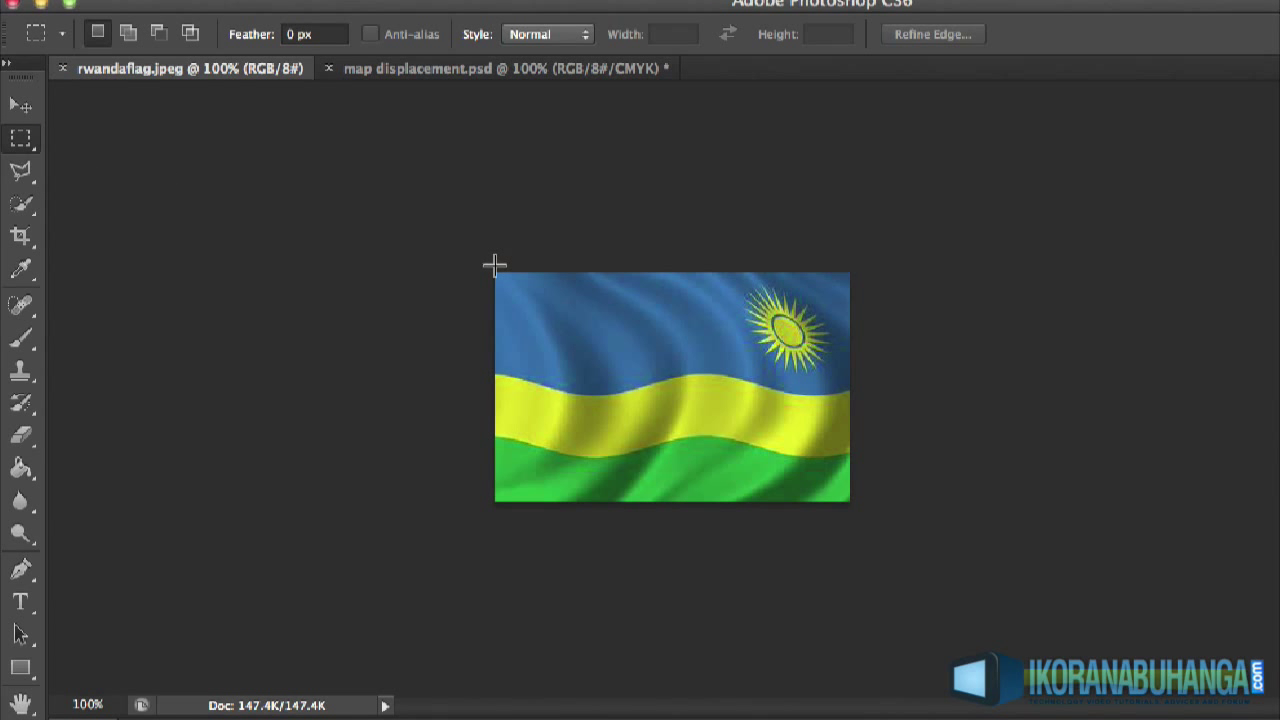
pyautogui.moveTo(496, 273)
pyautogui.mouseDown()
pyautogui.moveTo(556, 364)
pyautogui.moveTo(934, 517)
pyautogui.mouseUp()
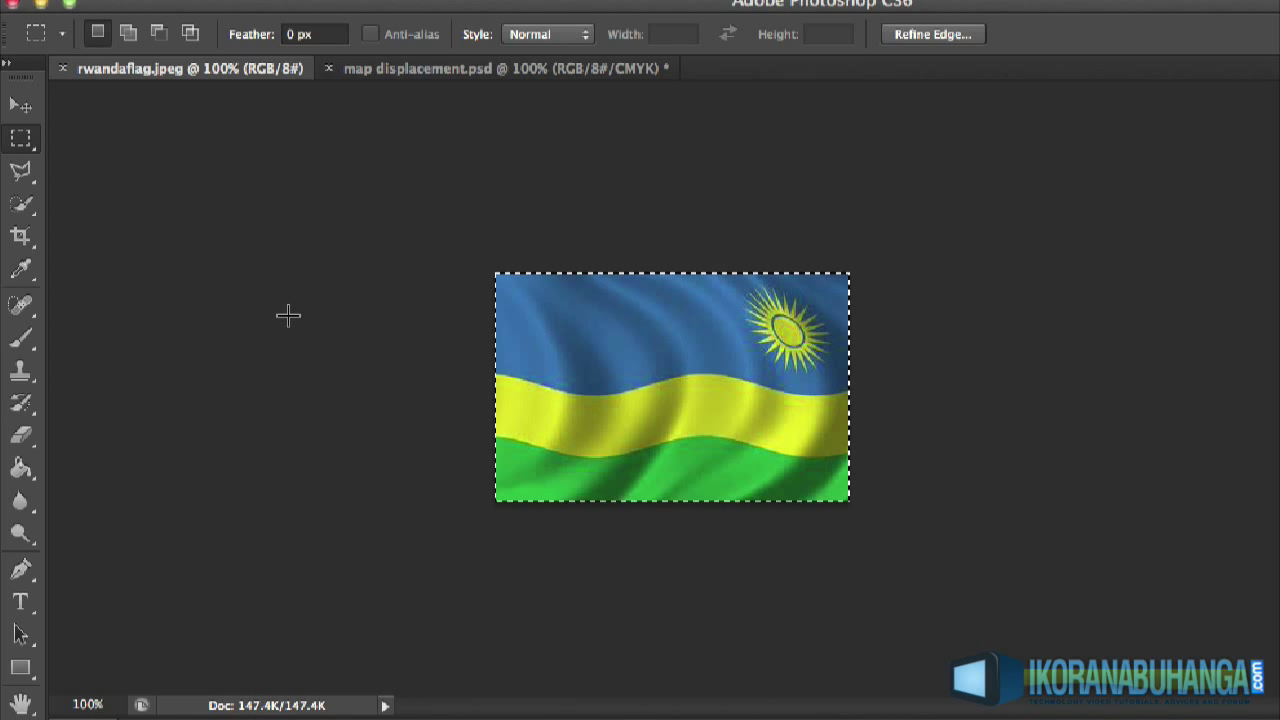
pyautogui.click(409, 70)
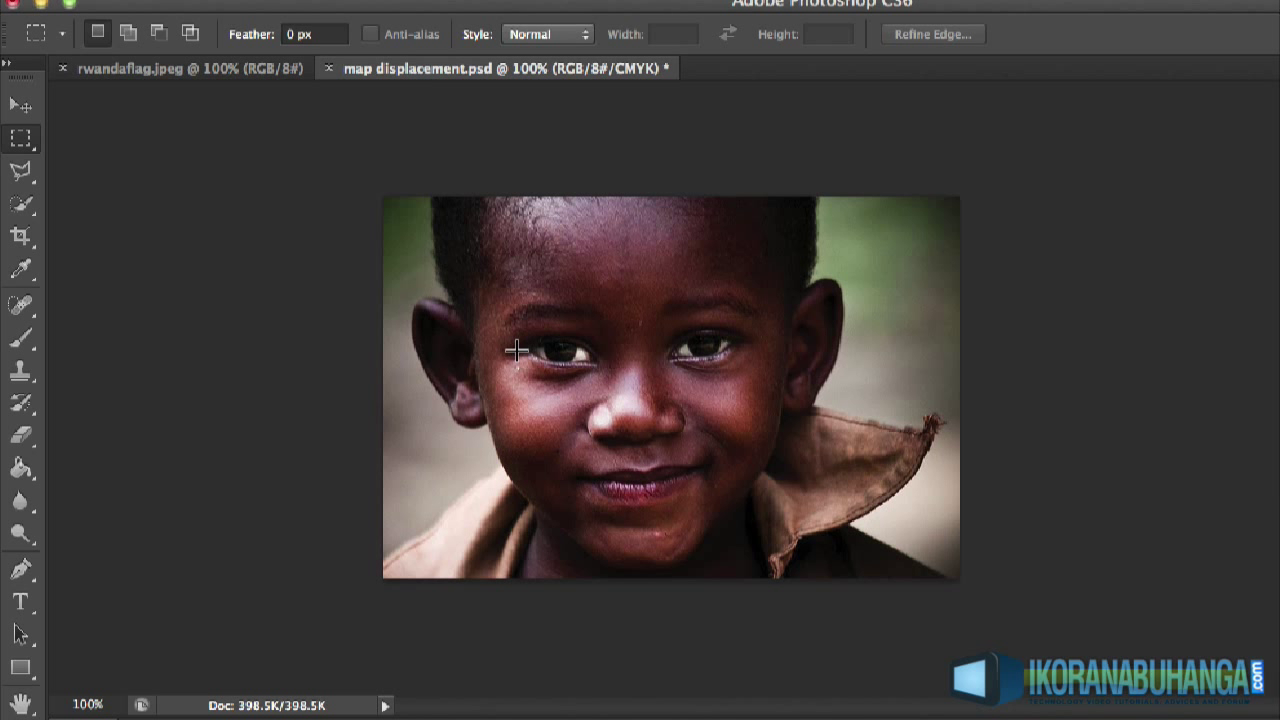
pyautogui.hotkey('ctrl', 'v')
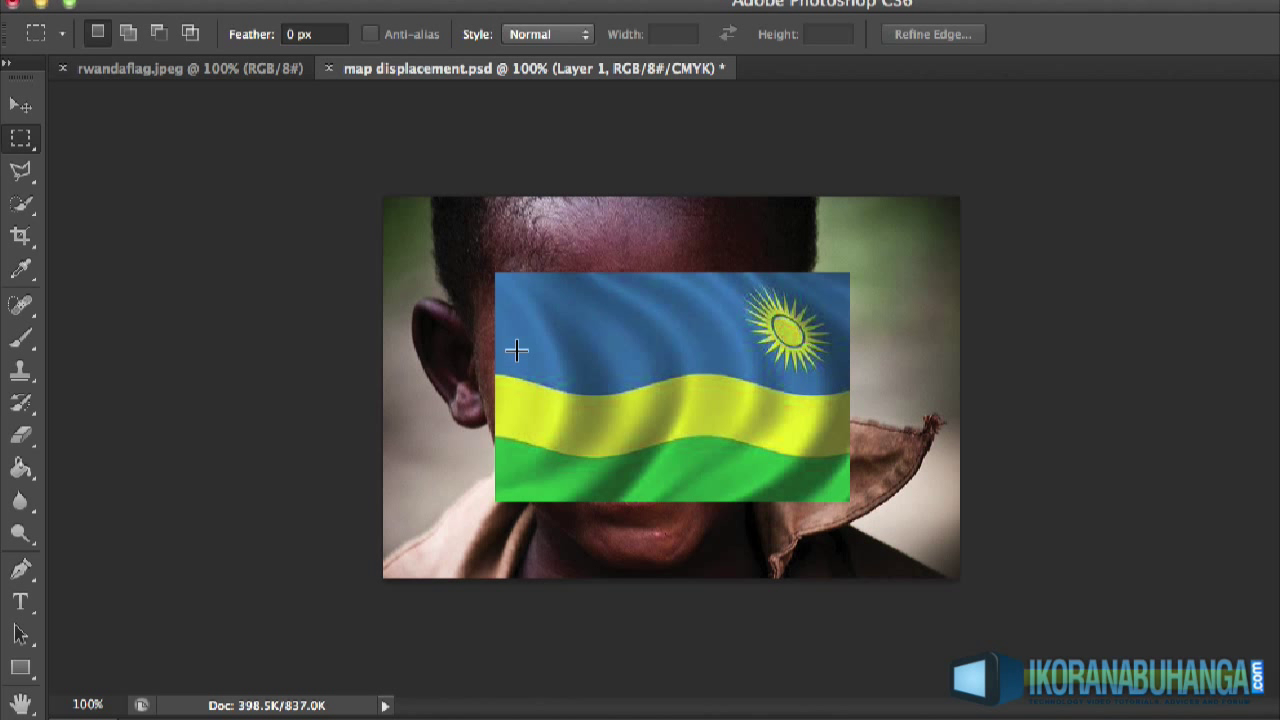
pyautogui.hotkey('ctrl', 'z')
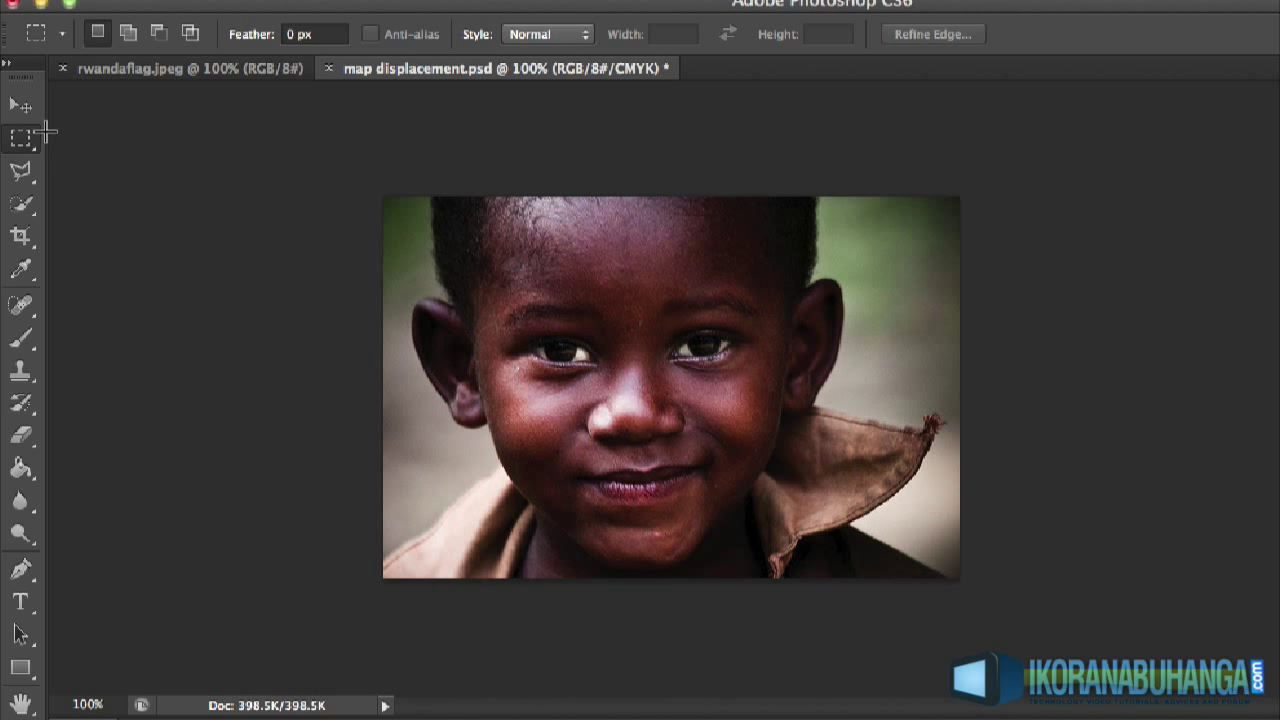
pyautogui.click(196, 70)
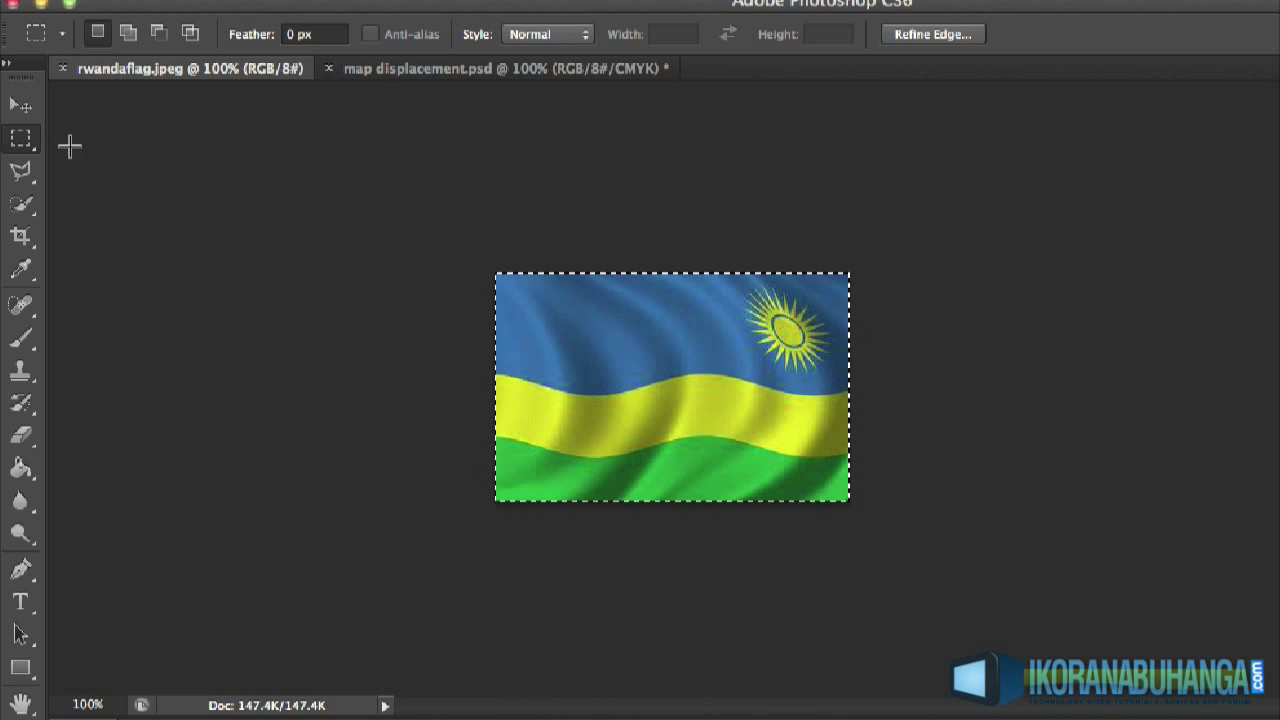
pyautogui.click(18, 108)
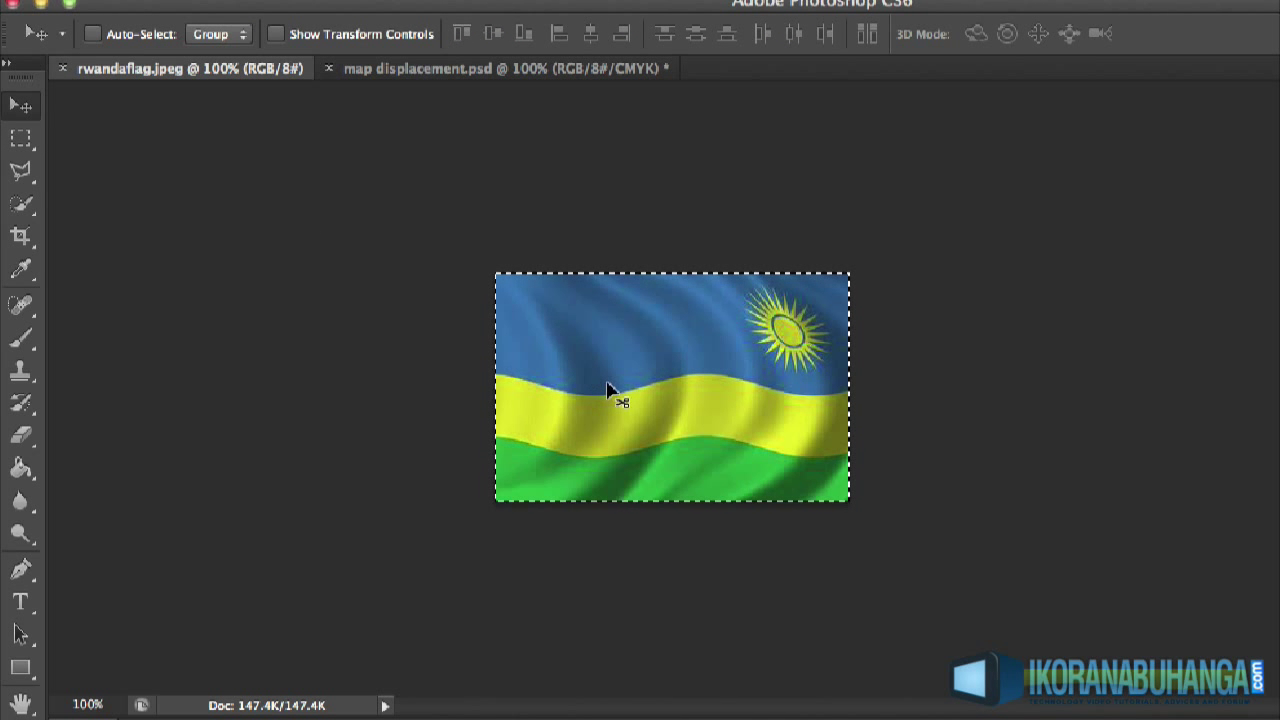
pyautogui.moveTo(608, 391)
pyautogui.mouseDown()
pyautogui.moveTo(452, 308)
pyautogui.moveTo(598, 372)
pyautogui.mouseUp()
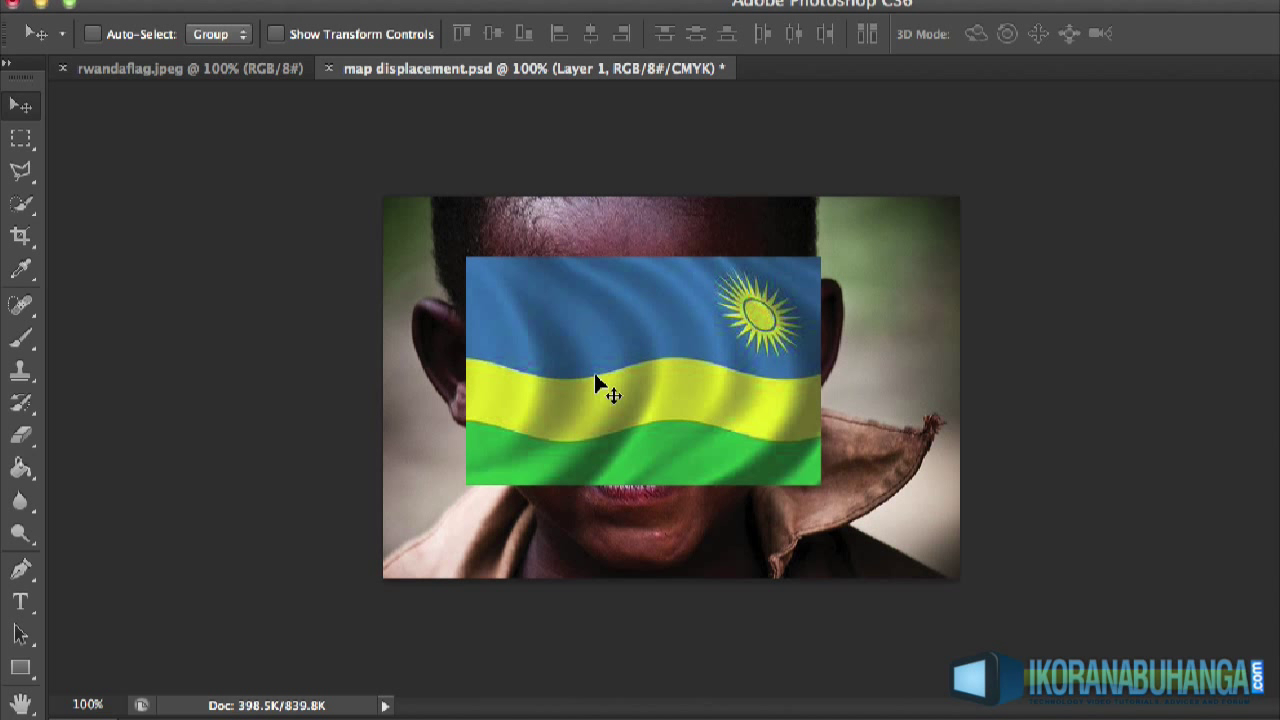
pyautogui.moveTo(294, 5)
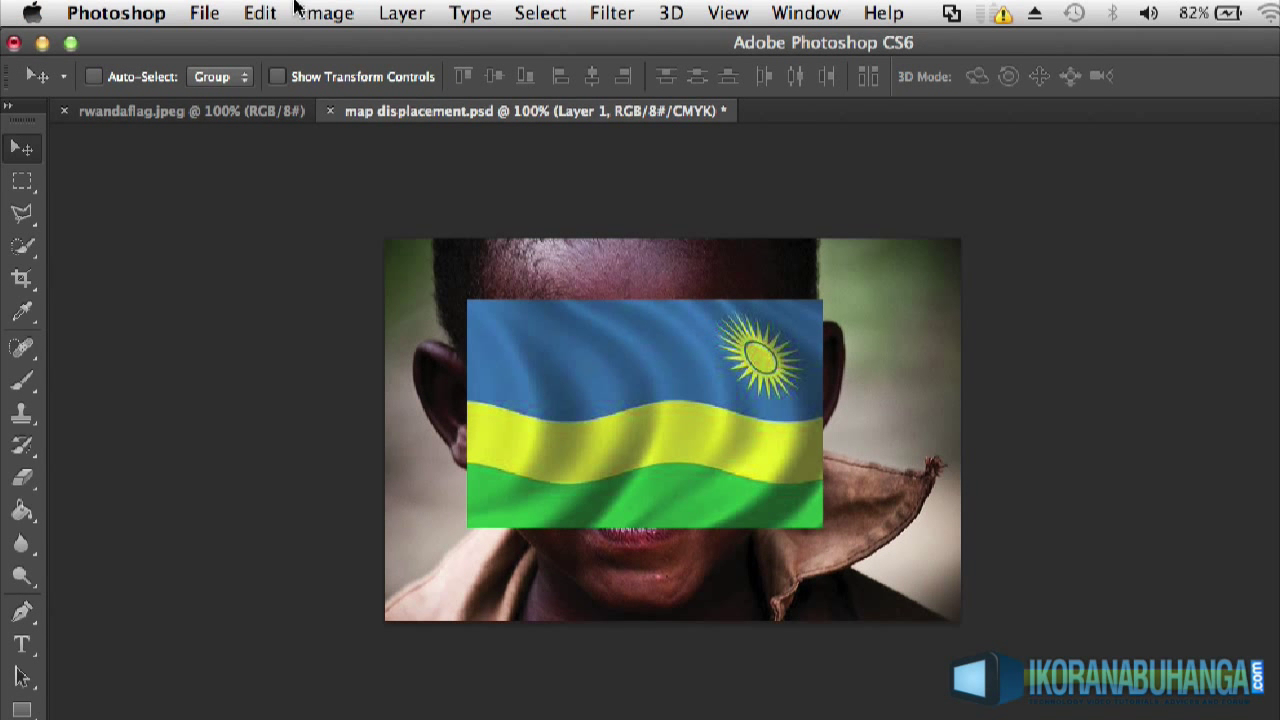
# - Free-transform the flag up to the top, past the chin and over the left ear (about 122%×160%)
pyautogui.click(262, 13)
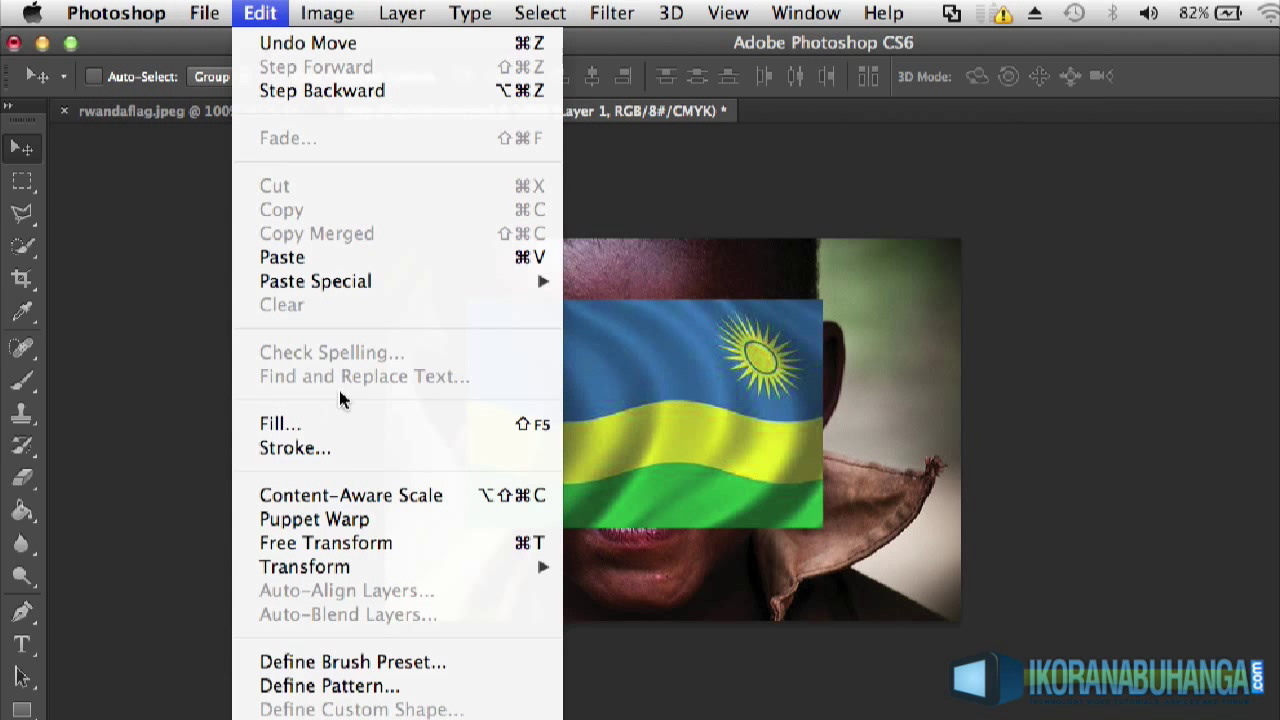
pyautogui.click(326, 543)
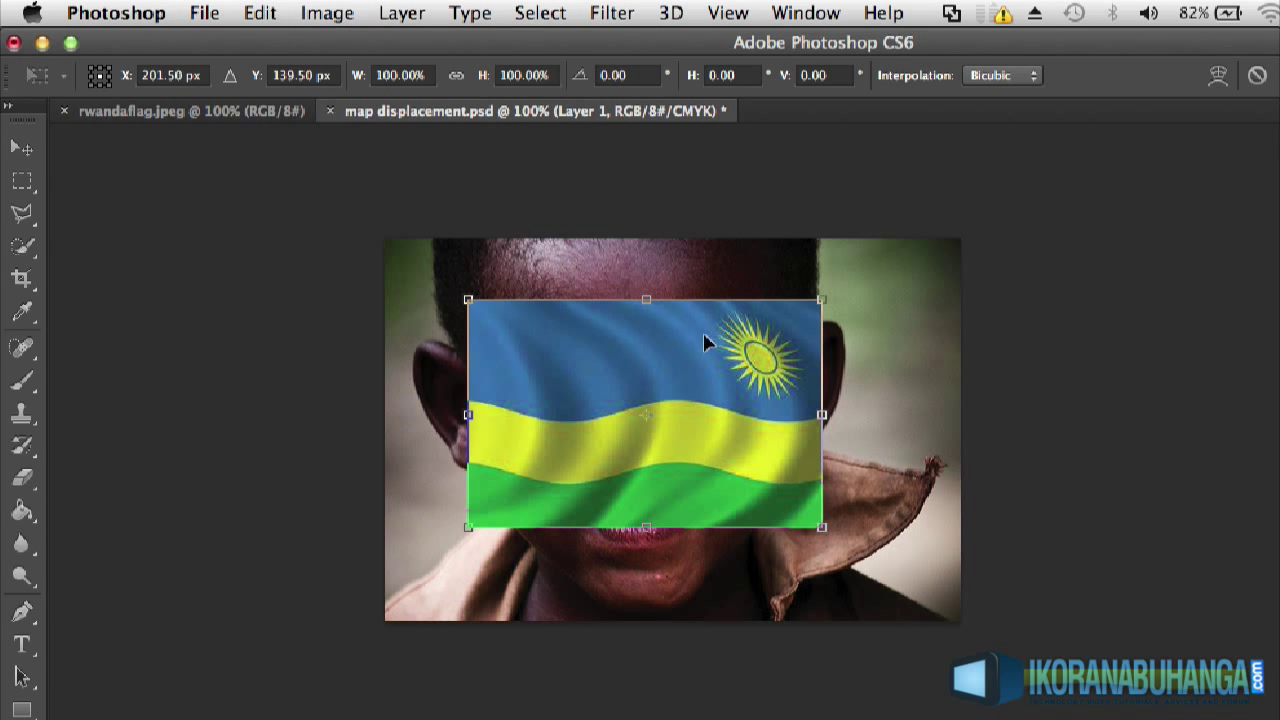
pyautogui.moveTo(648, 299); pyautogui.dragTo(620, 240)
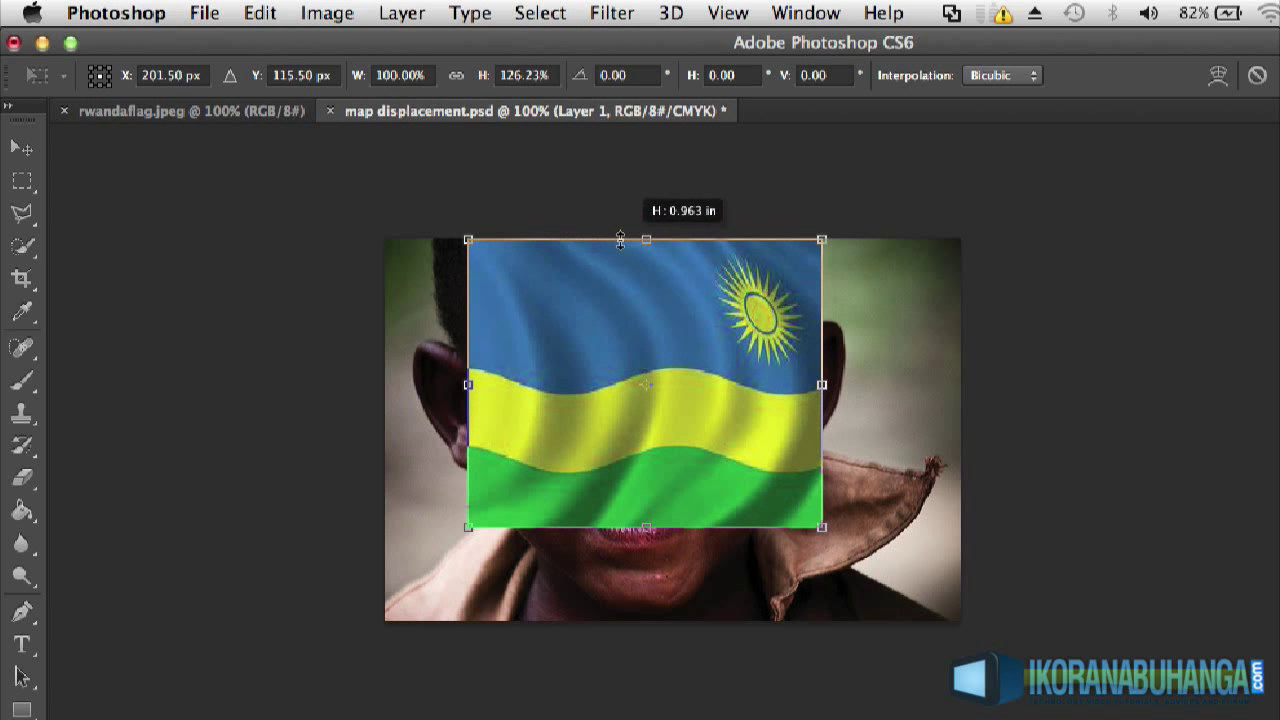
pyautogui.moveTo(631, 527); pyautogui.dragTo(633, 604)
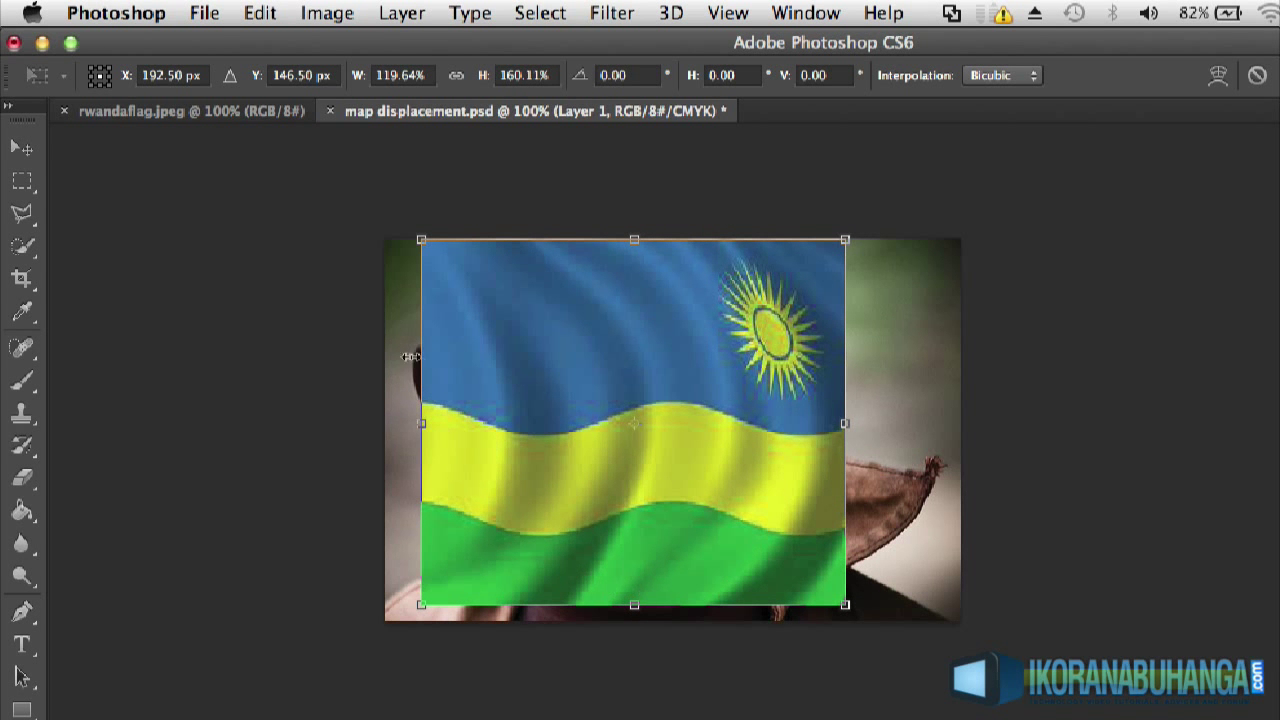
pyautogui.moveTo(421, 423); pyautogui.dragTo(412, 422)
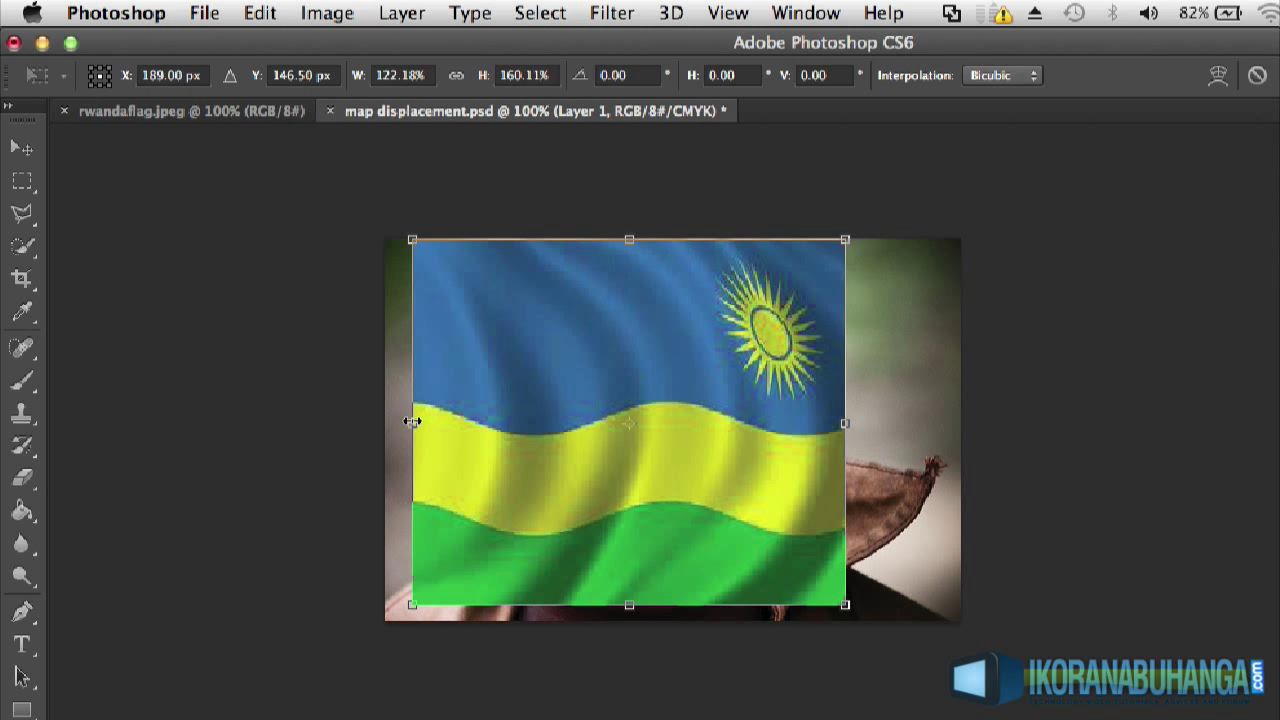
pyautogui.press('Return')
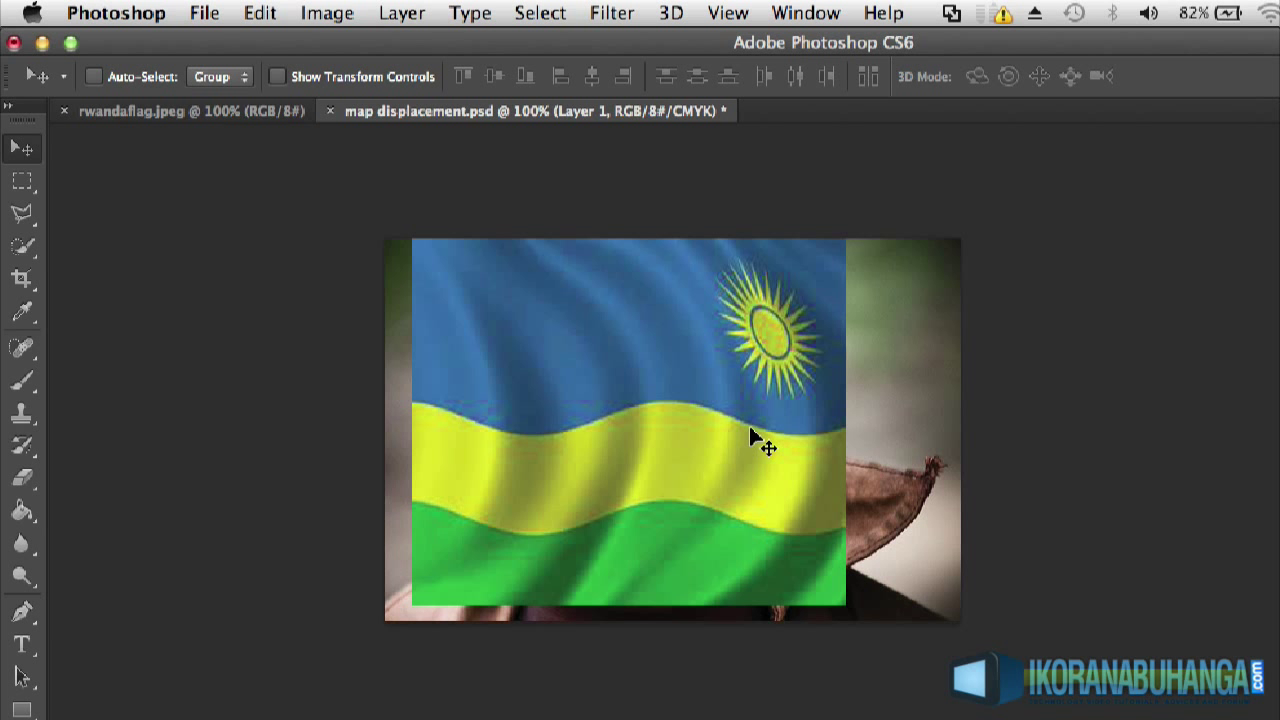
# - Apply Displace with horizontal and vertical scale 30, using map displacement.psd as the map
pyautogui.click(614, 13)
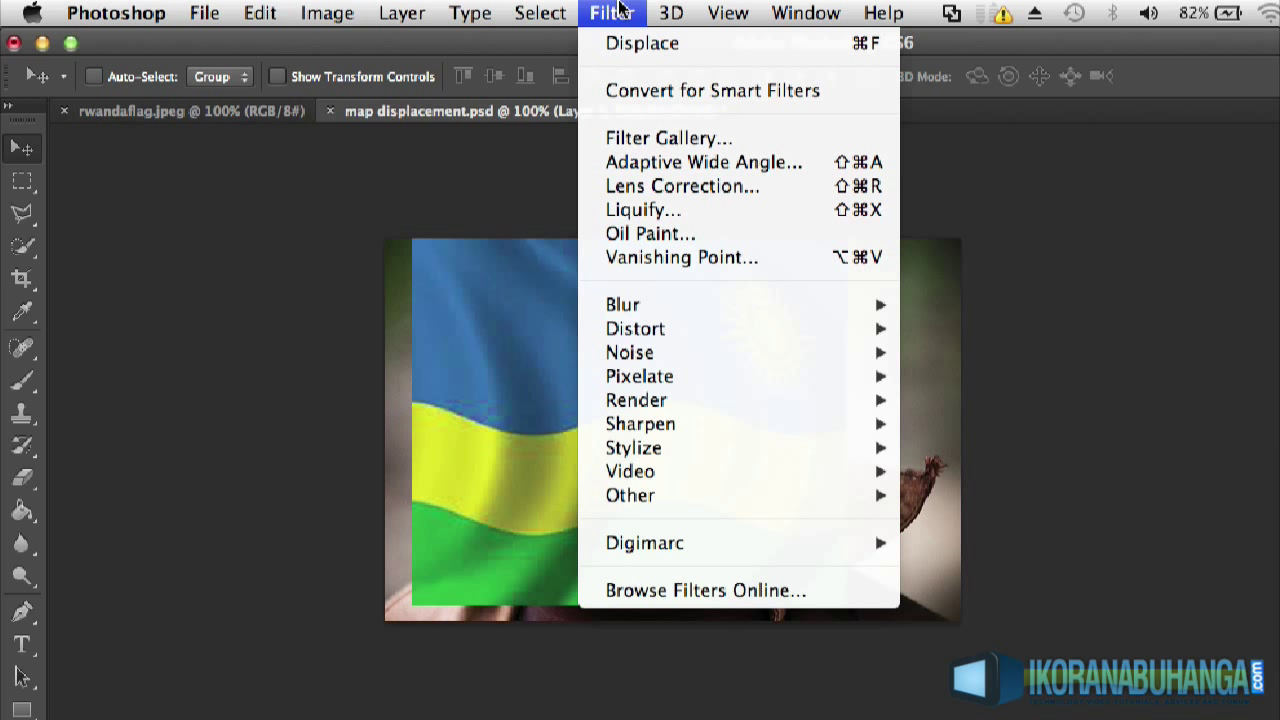
pyautogui.moveTo(636, 329)
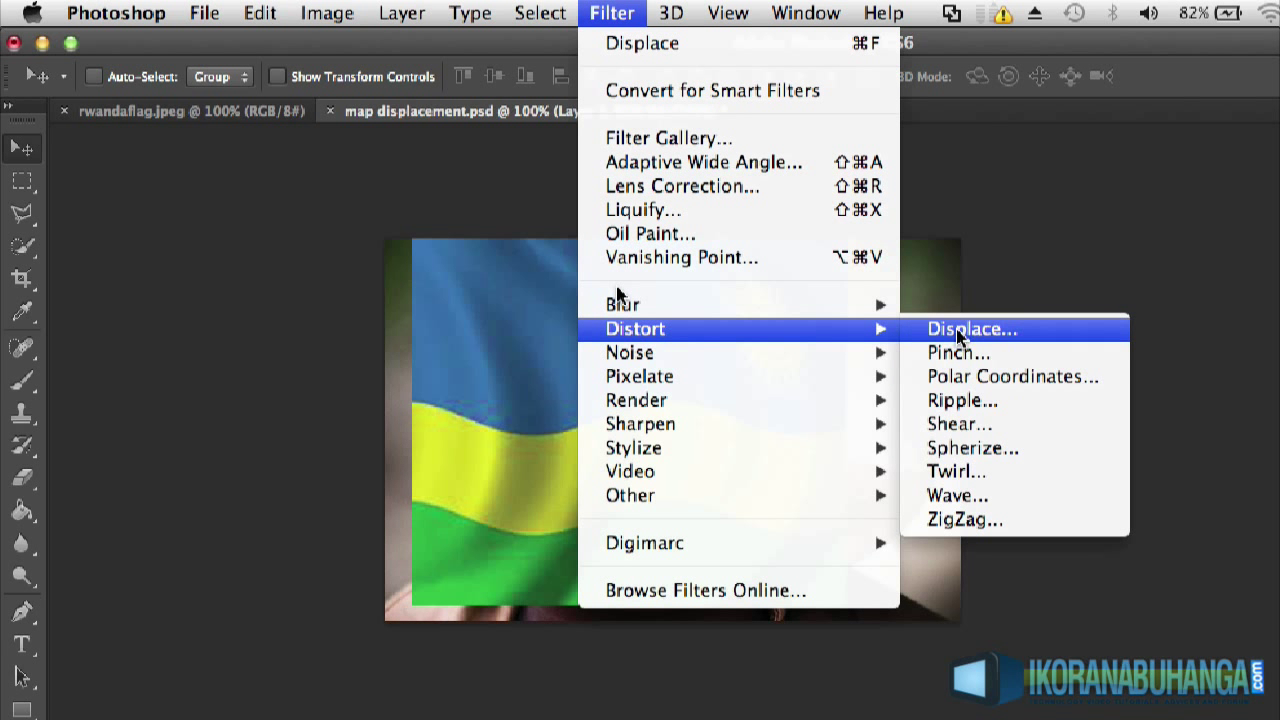
pyautogui.click(957, 330)
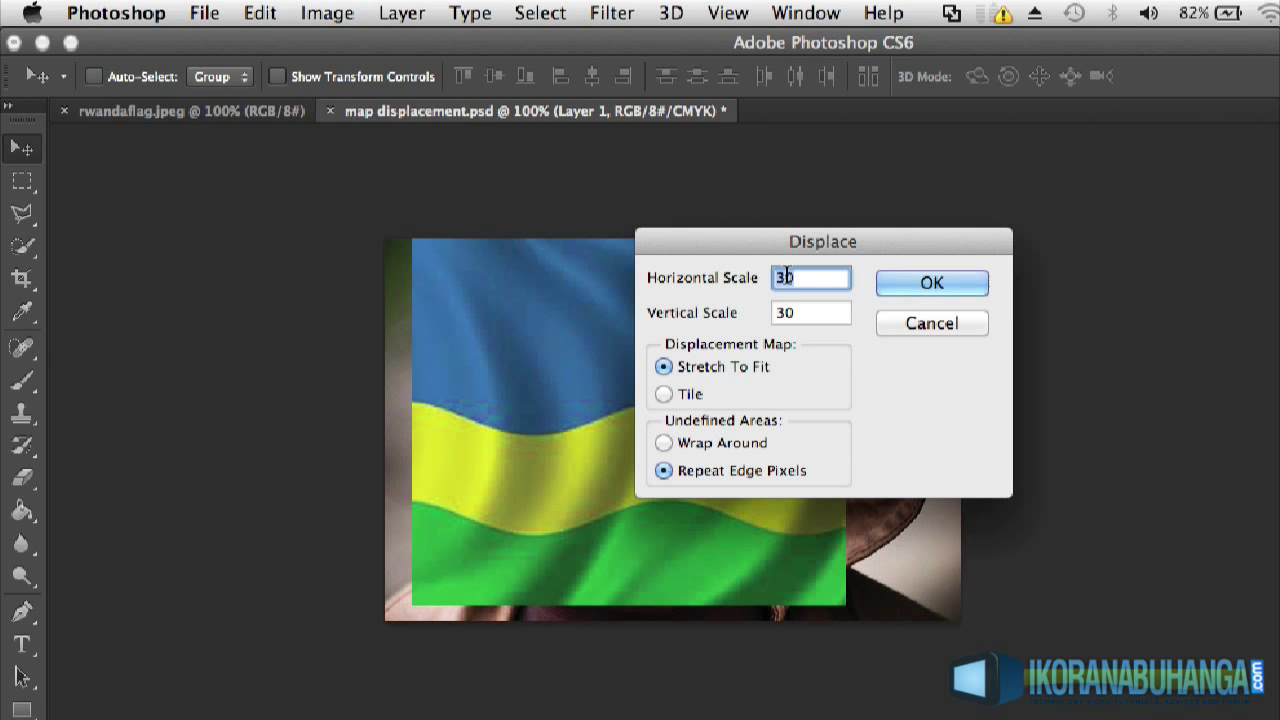
pyautogui.click(786, 277)
pyautogui.click(922, 282)
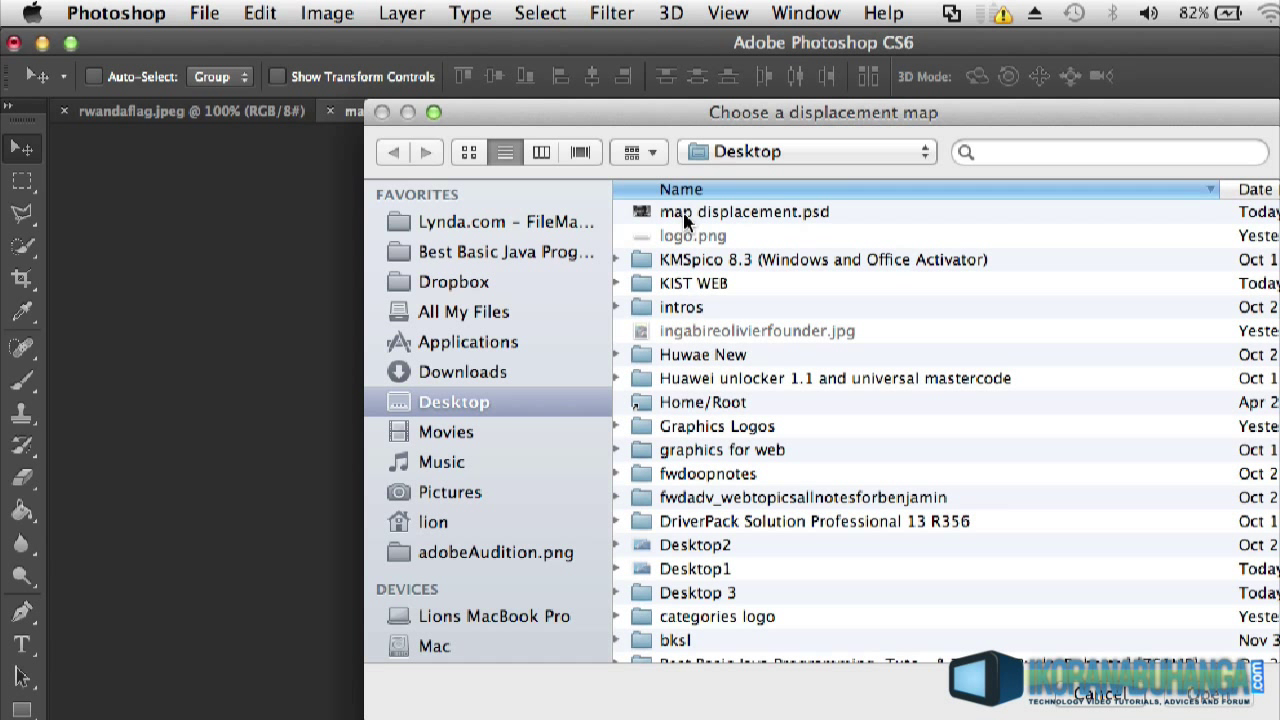
pyautogui.doubleClick(688, 218)
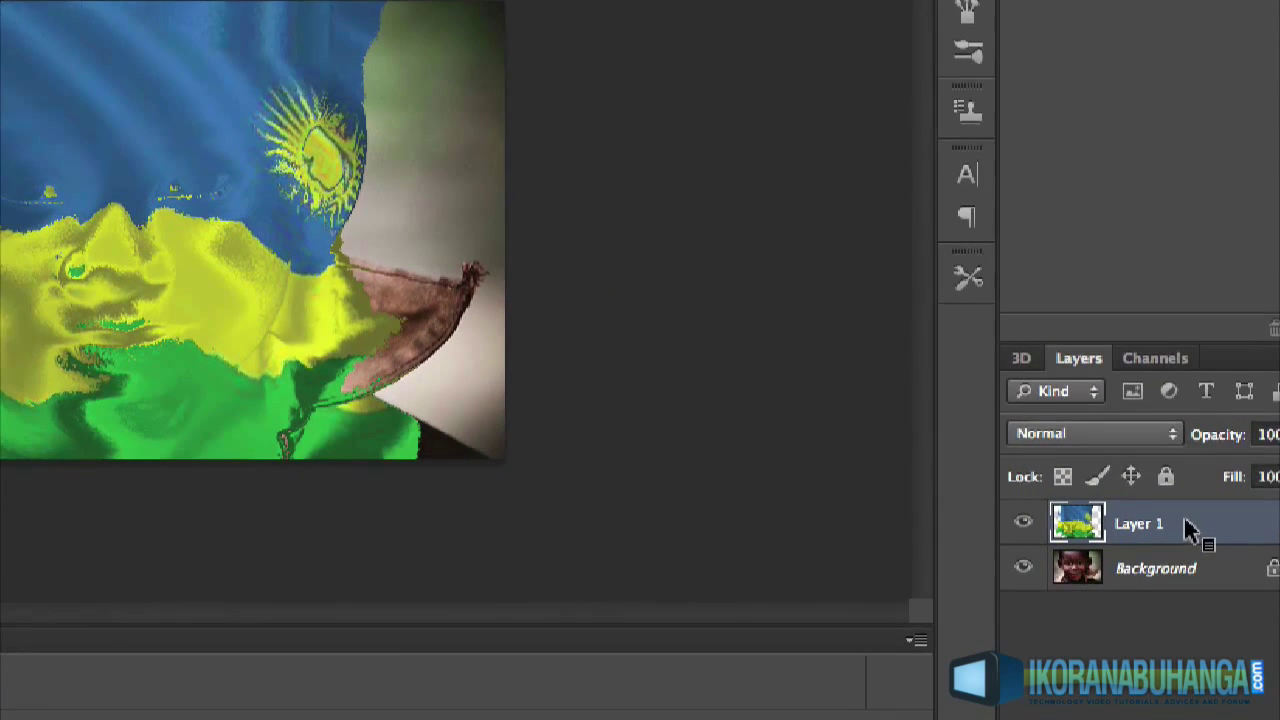
# - Set Layer 1's blend mode to Overlay and nudge it up and back down
pyautogui.click(1083, 438)
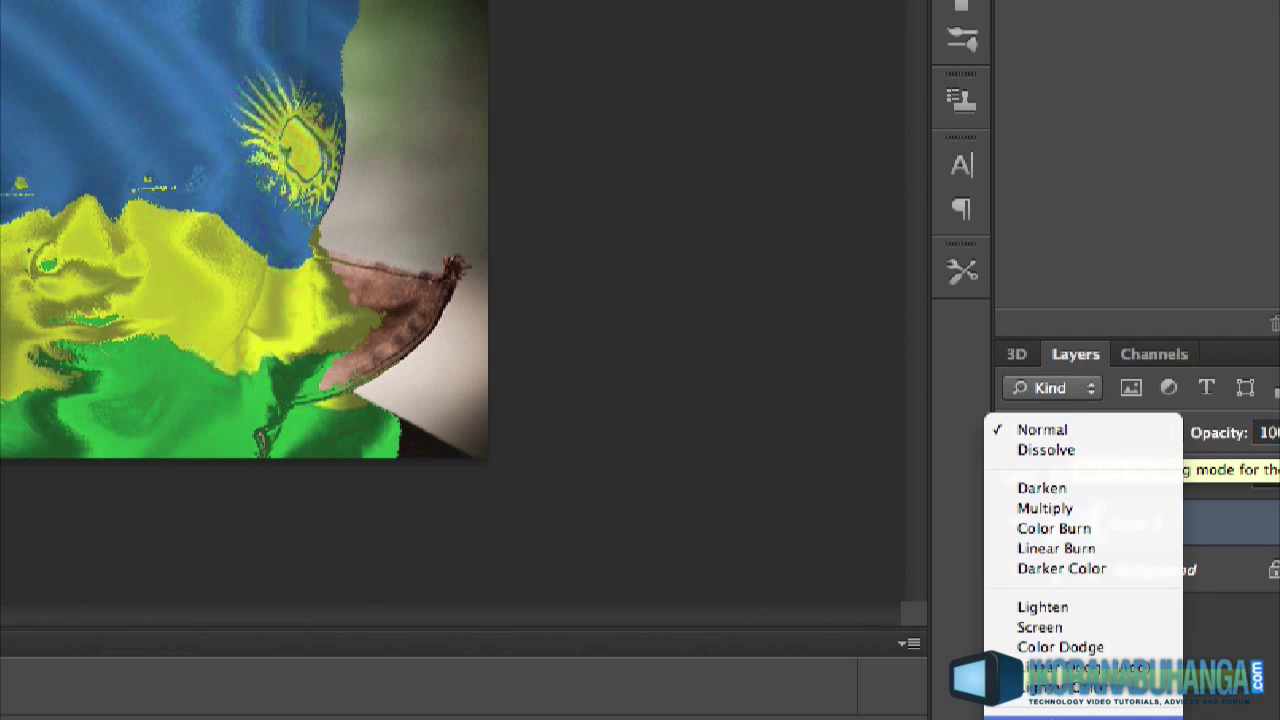
pyautogui.click(1060, 710)
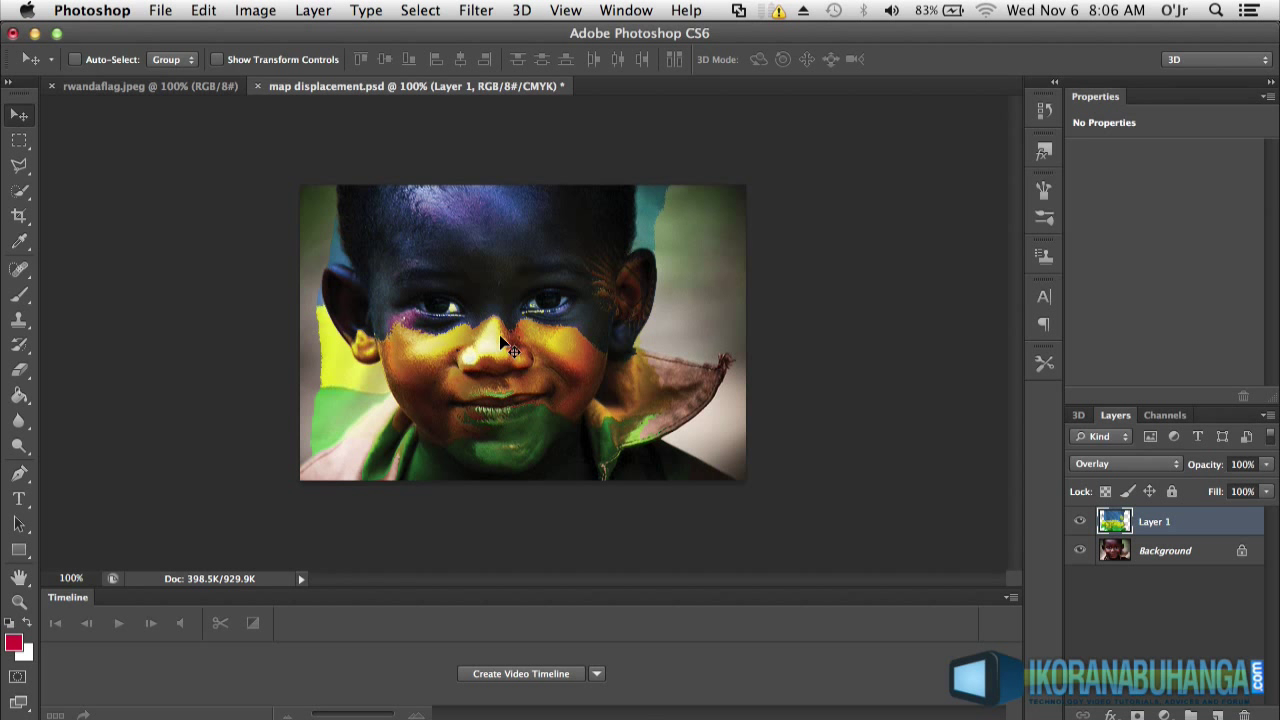
pyautogui.press('Up')
pyautogui.press('Up')
pyautogui.press('Up')
pyautogui.press('Up')
pyautogui.press('Up')
pyautogui.press('Up')
pyautogui.press('Up')
pyautogui.press('Up')
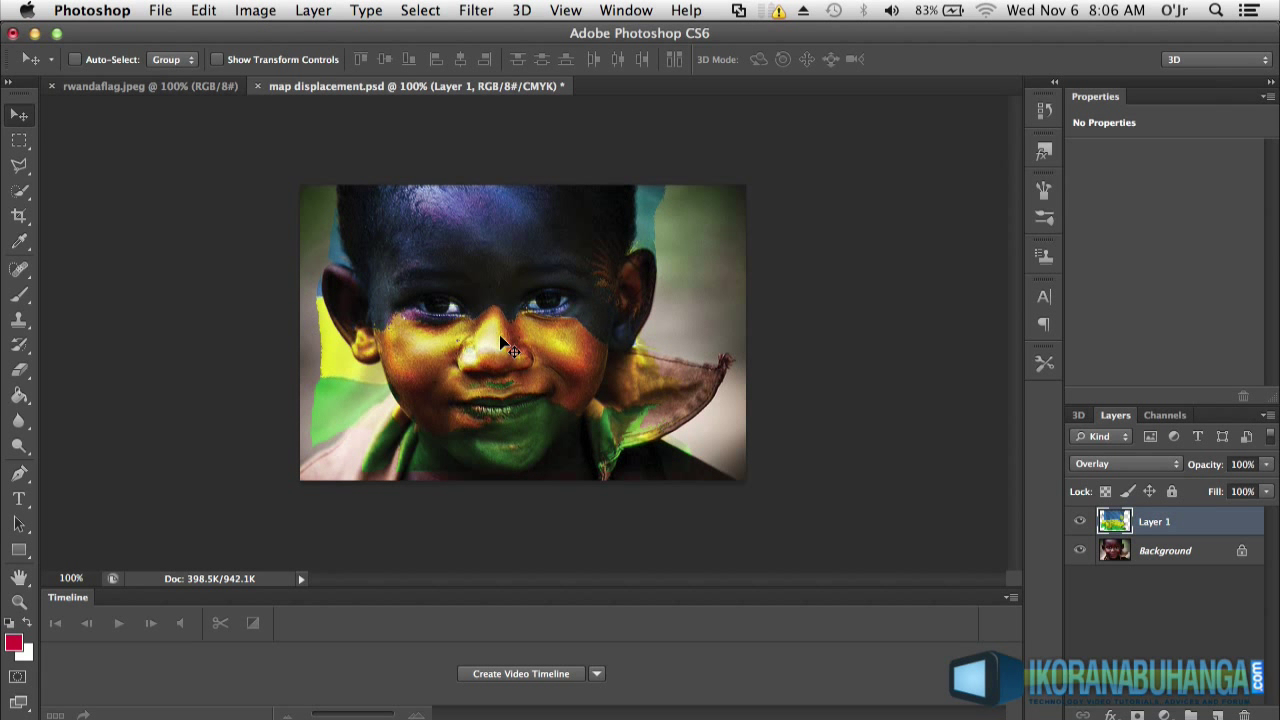
pyautogui.press('Down')
pyautogui.press('Down')
pyautogui.press('Down')
pyautogui.press('Down')
pyautogui.press('Down')
pyautogui.press('Down')
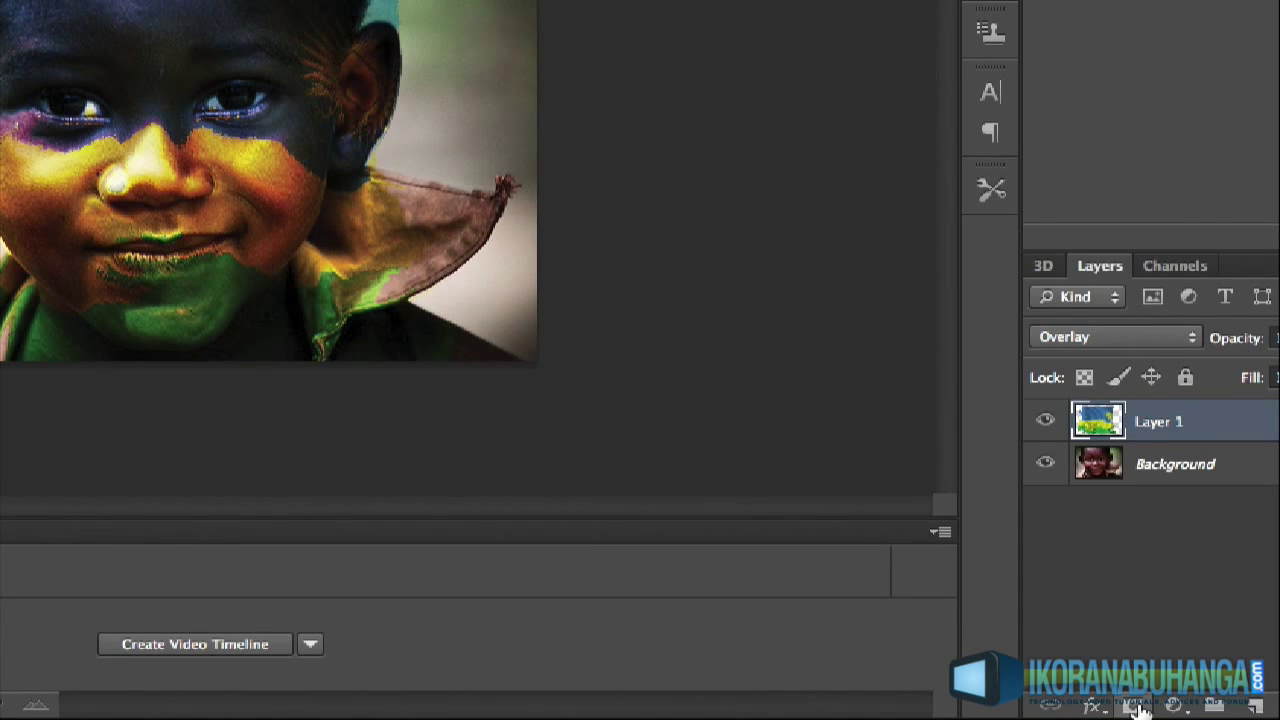
# - Add a layer mask to Layer 1 and swap colours so black is the foreground
pyautogui.click(1138, 706)
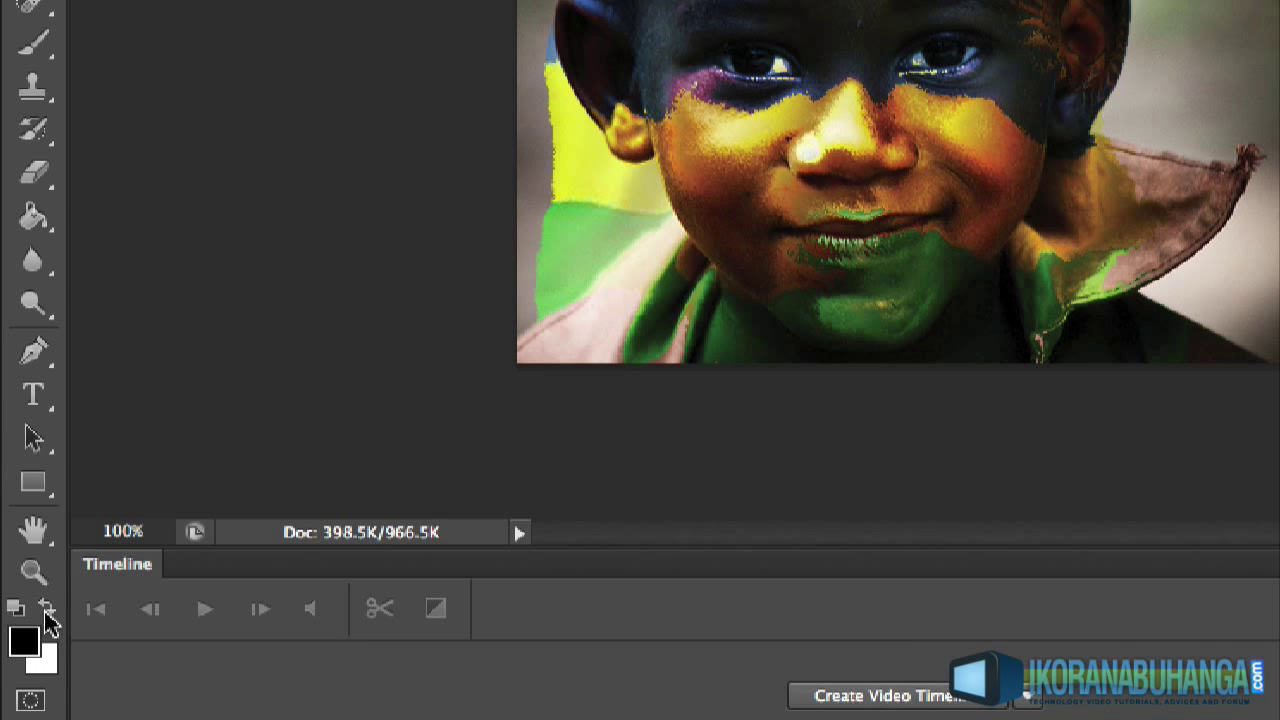
pyautogui.click(45, 610)
pyautogui.click(47, 610)
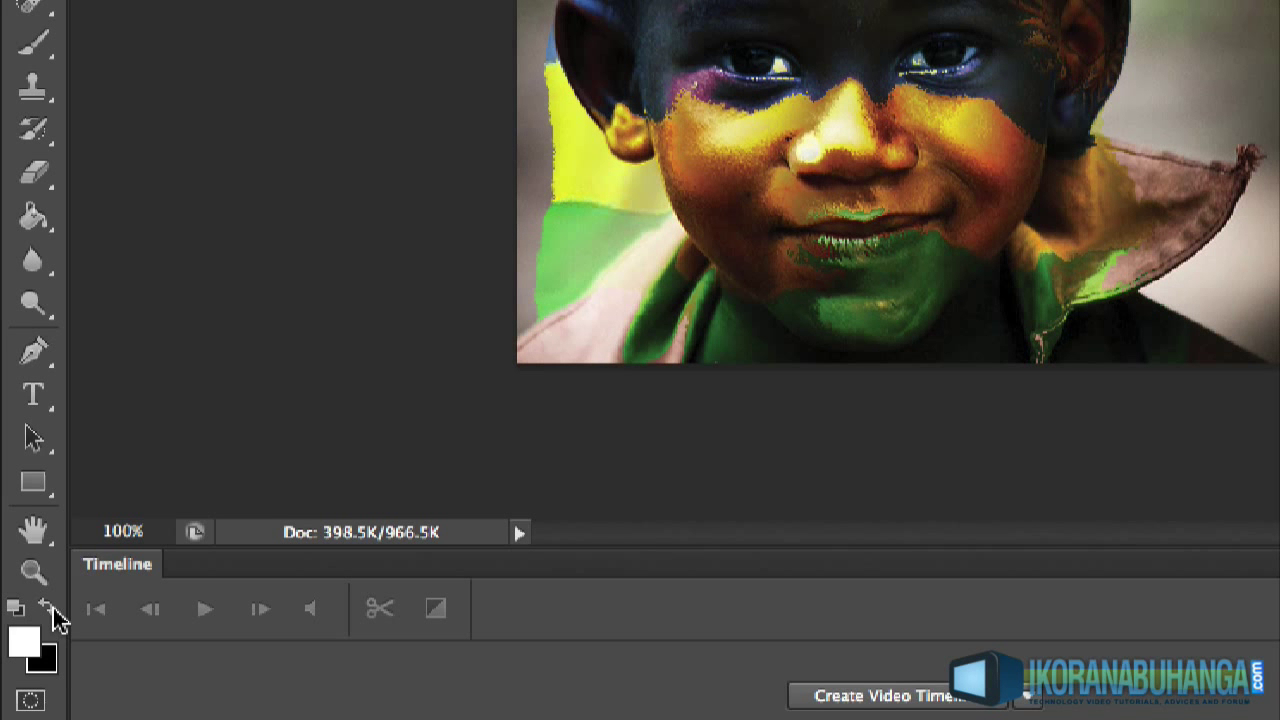
pyautogui.click(53, 610)
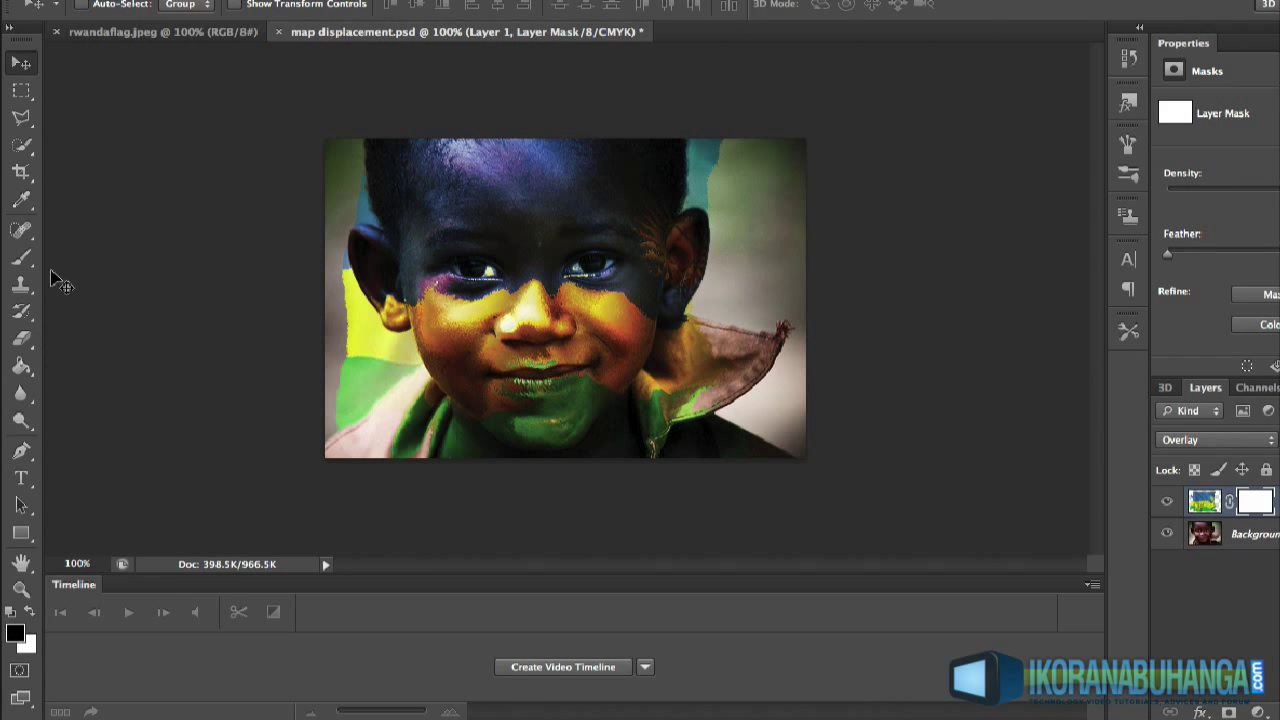
# - Set up the Brush with a soft round tip sized down to 22 px
pyautogui.click(18, 264)
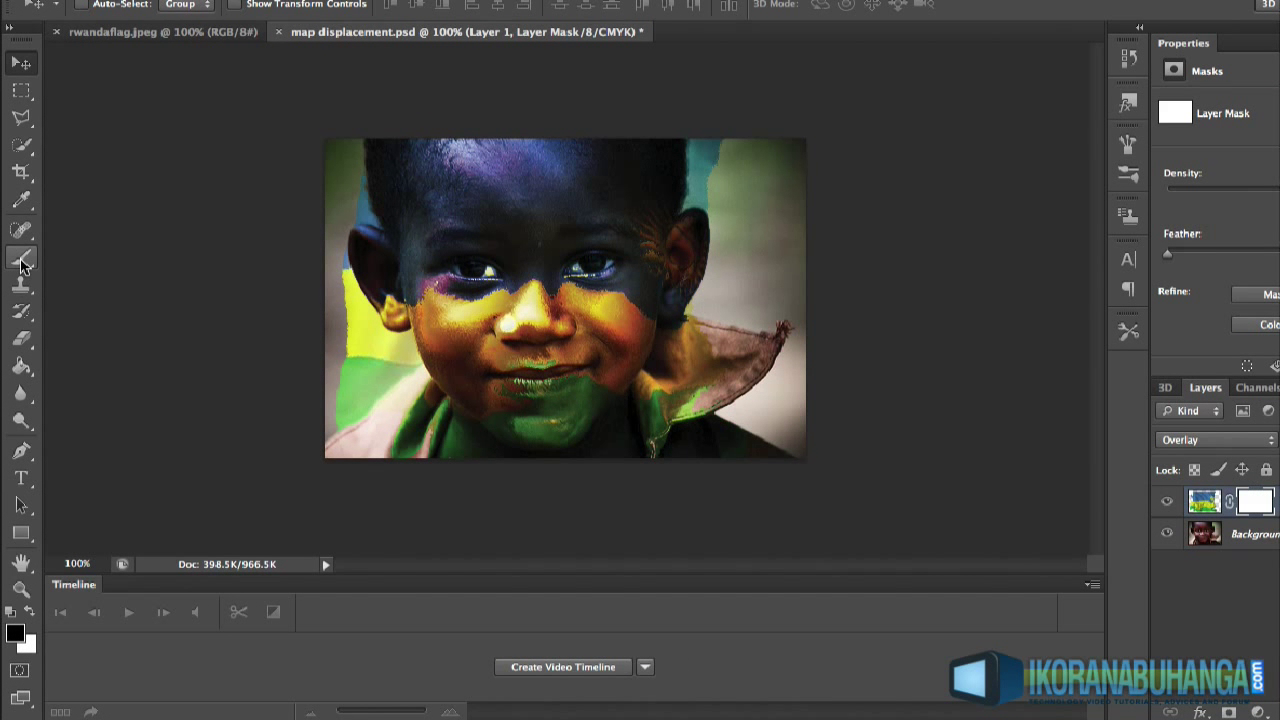
pyautogui.click(22, 263)
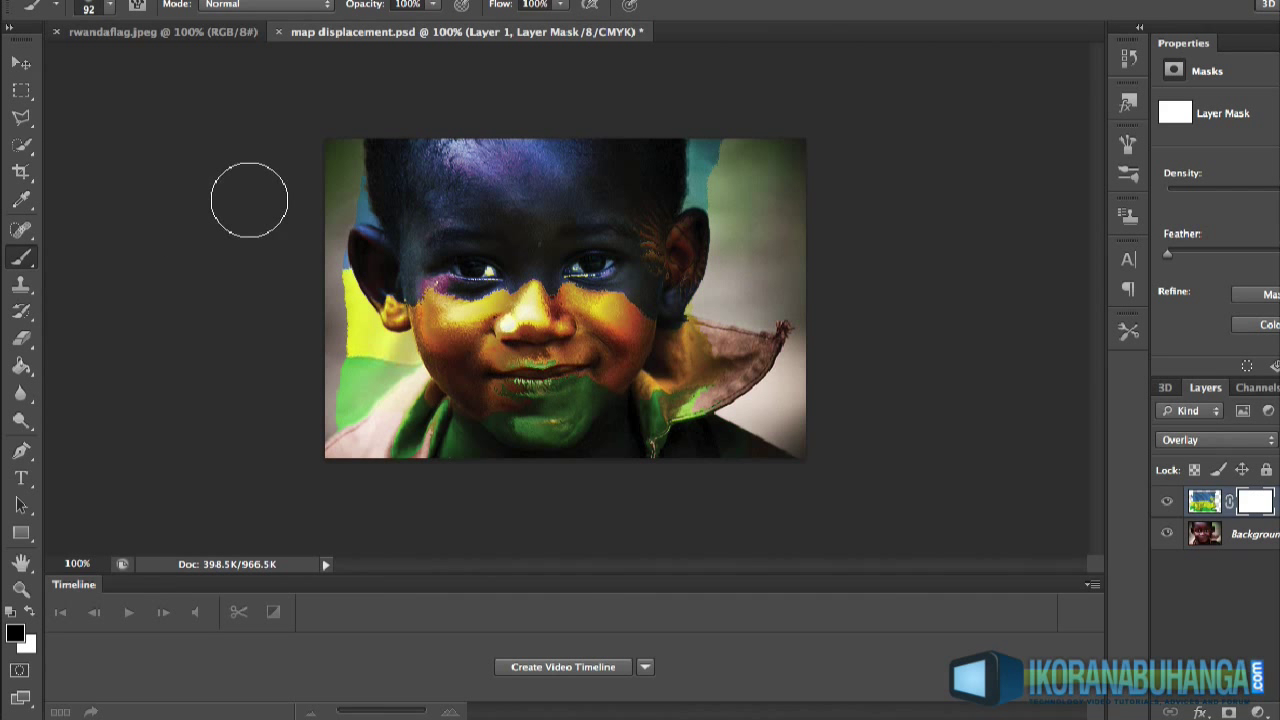
pyautogui.rightClick(412, 218)
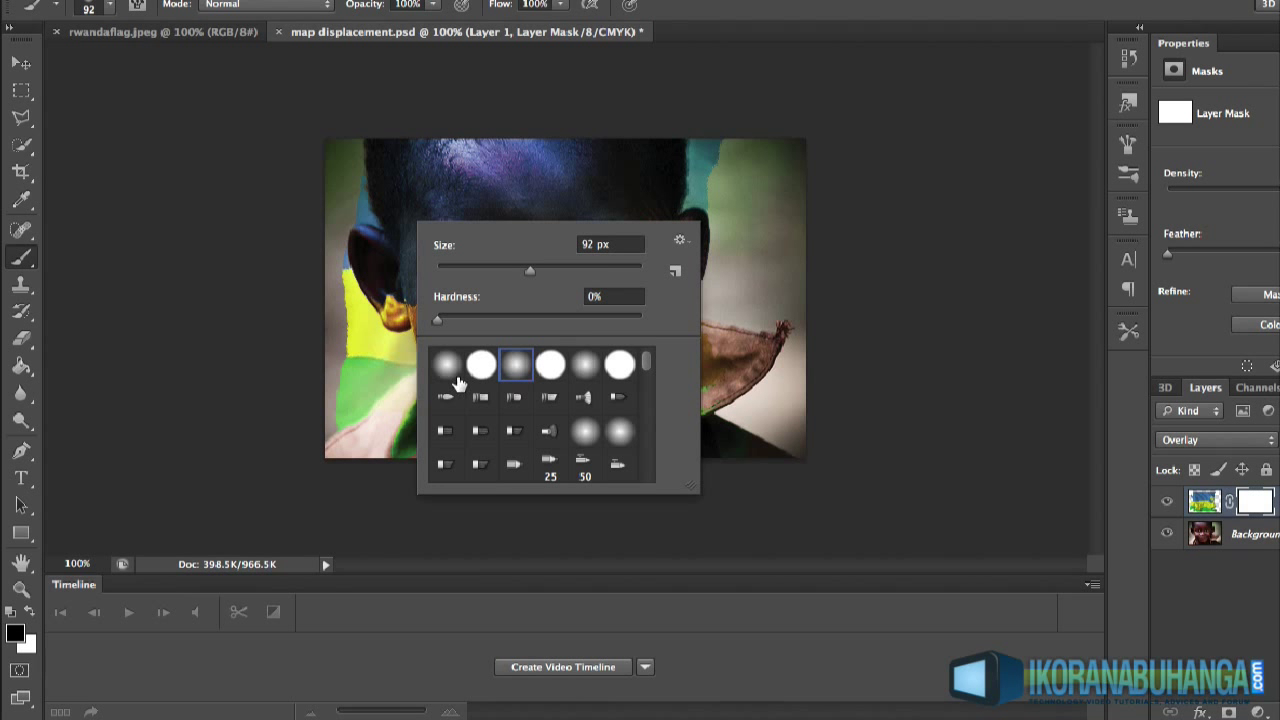
pyautogui.click(446, 365)
pyautogui.click(516, 366)
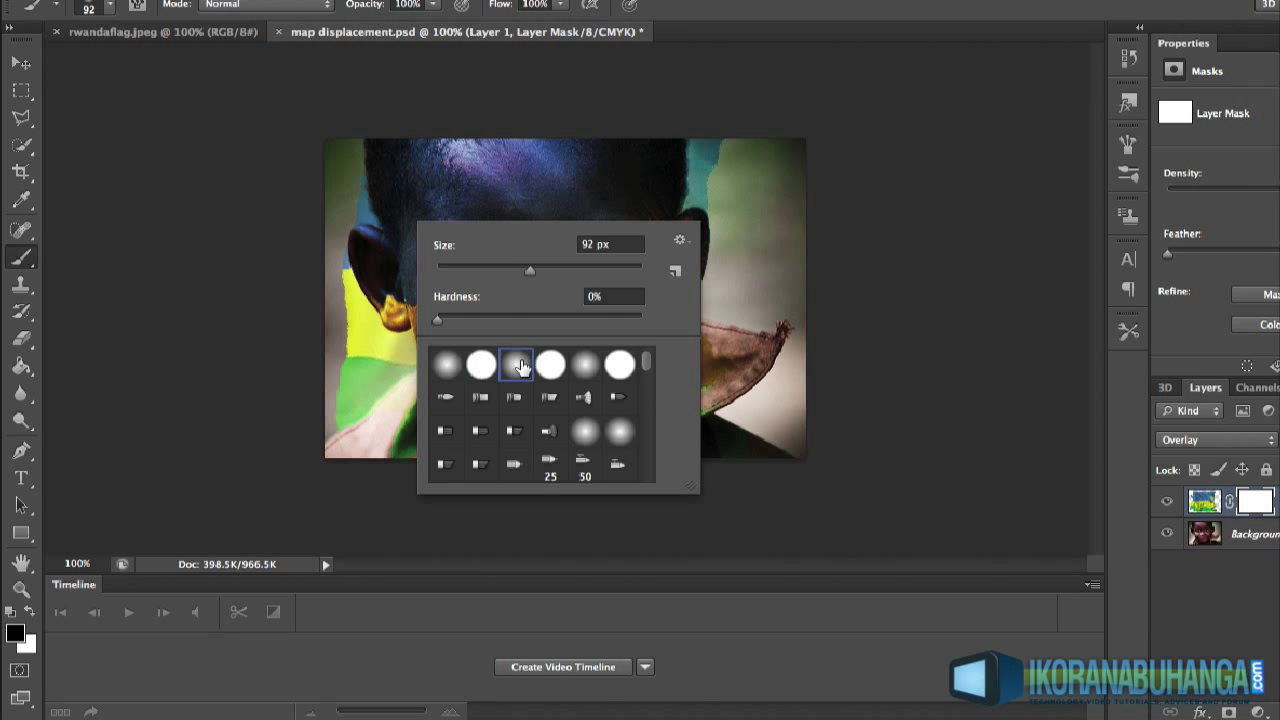
pyautogui.click(446, 365)
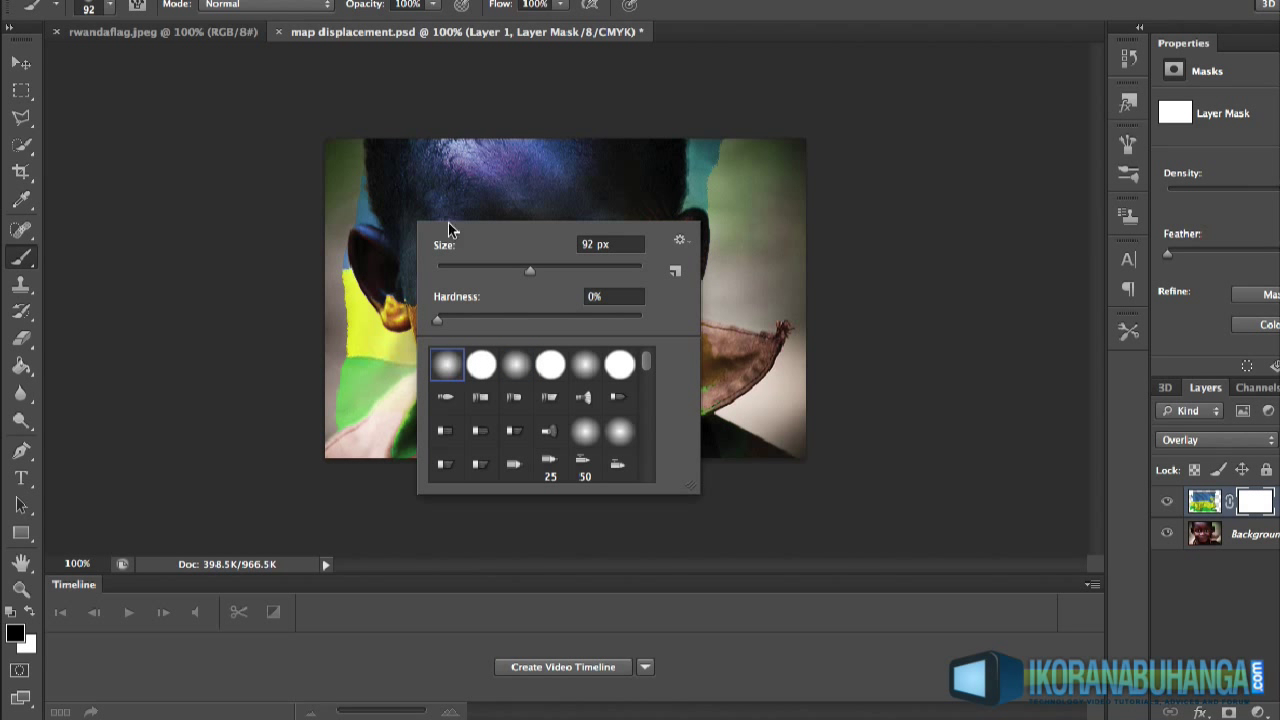
pyautogui.click(486, 268)
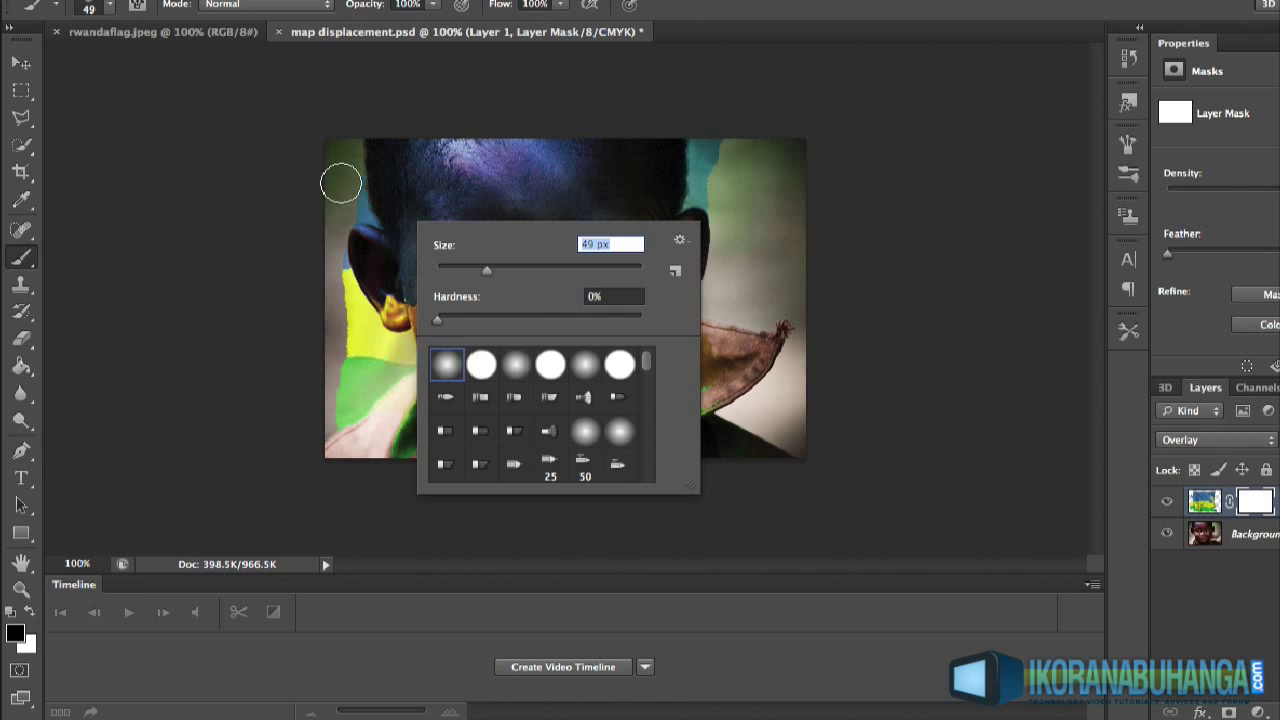
pyautogui.click(341, 183)
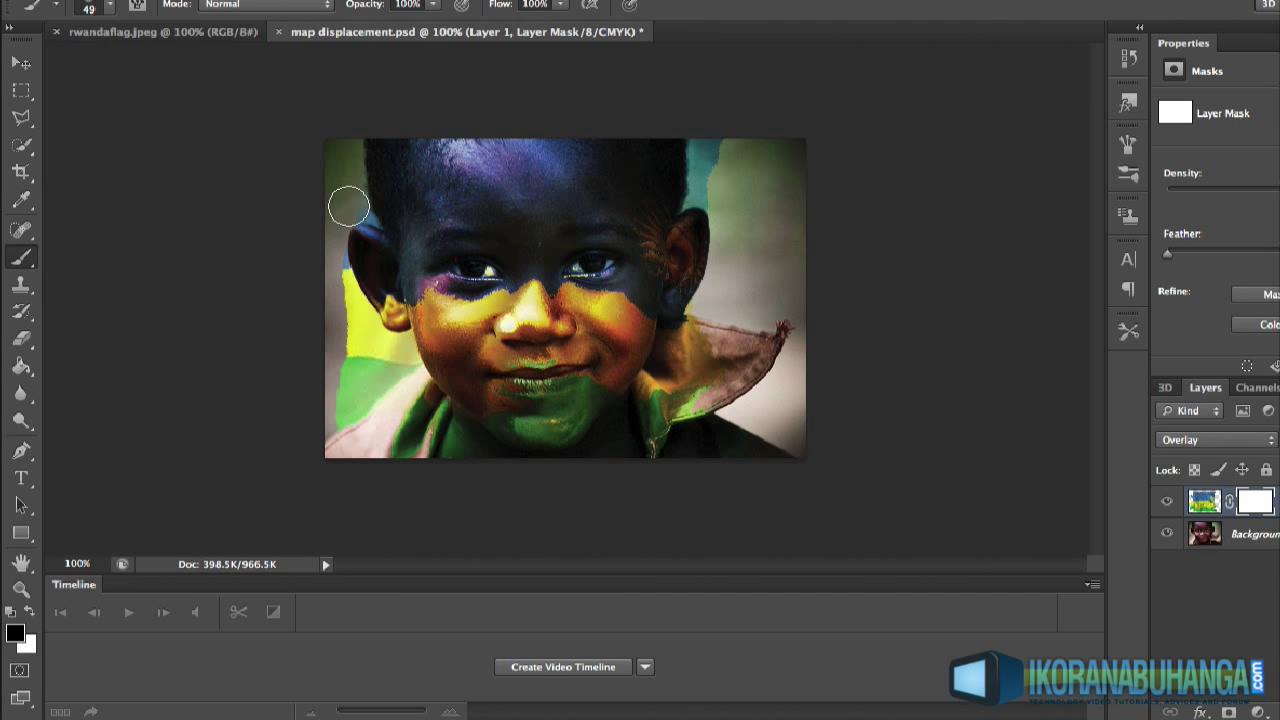
pyautogui.rightClick(346, 195)
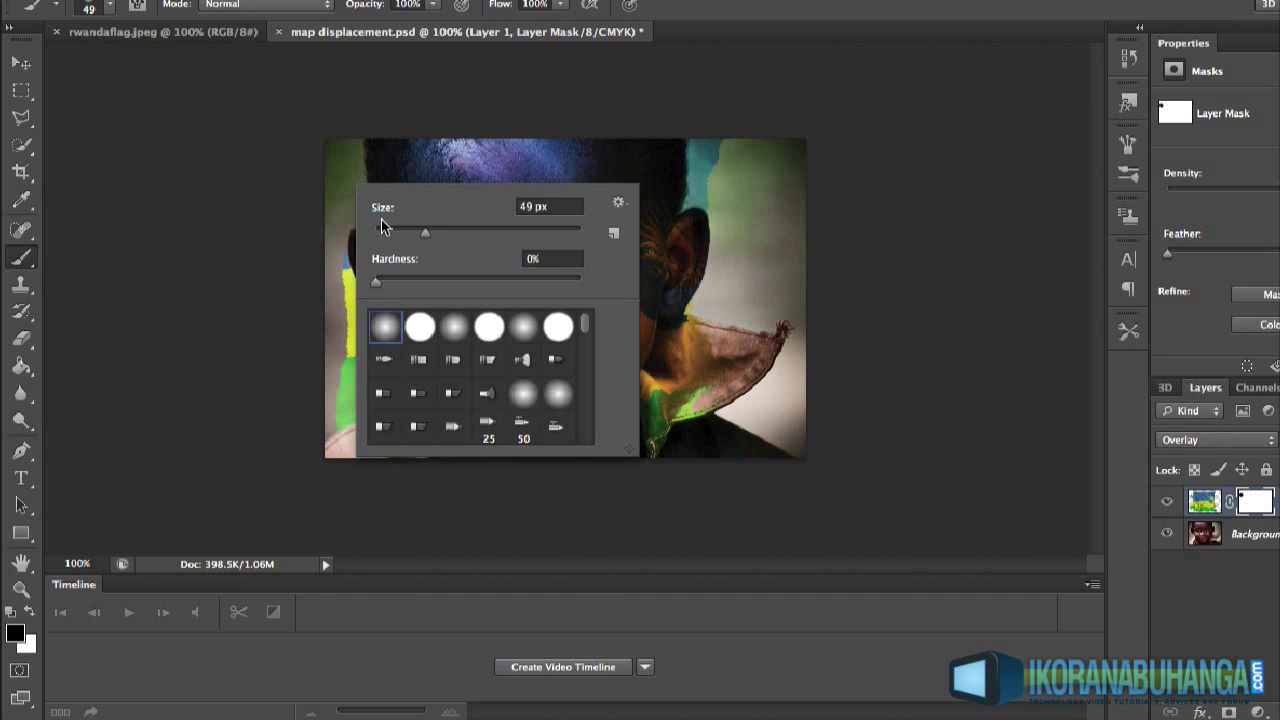
pyautogui.click(397, 230)
pyautogui.click(335, 205)
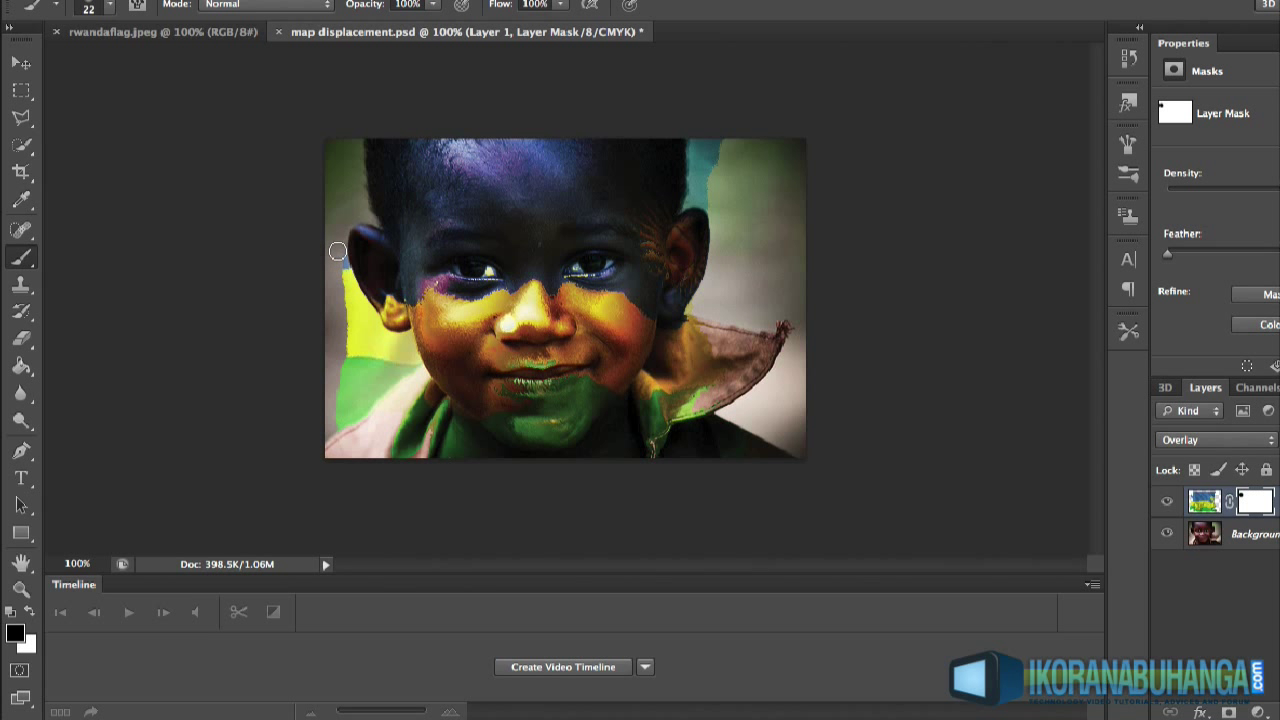
# - Paint black on the mask beside the left ear, both collar sides and the top-right background, enlarging the brush to 59 px
pyautogui.moveTo(341, 266); pyautogui.dragTo(356, 300)
pyautogui.rightClick(356, 329)
pyautogui.moveTo(425, 374); pyautogui.dragTo(448, 374)
pyautogui.press('Return')
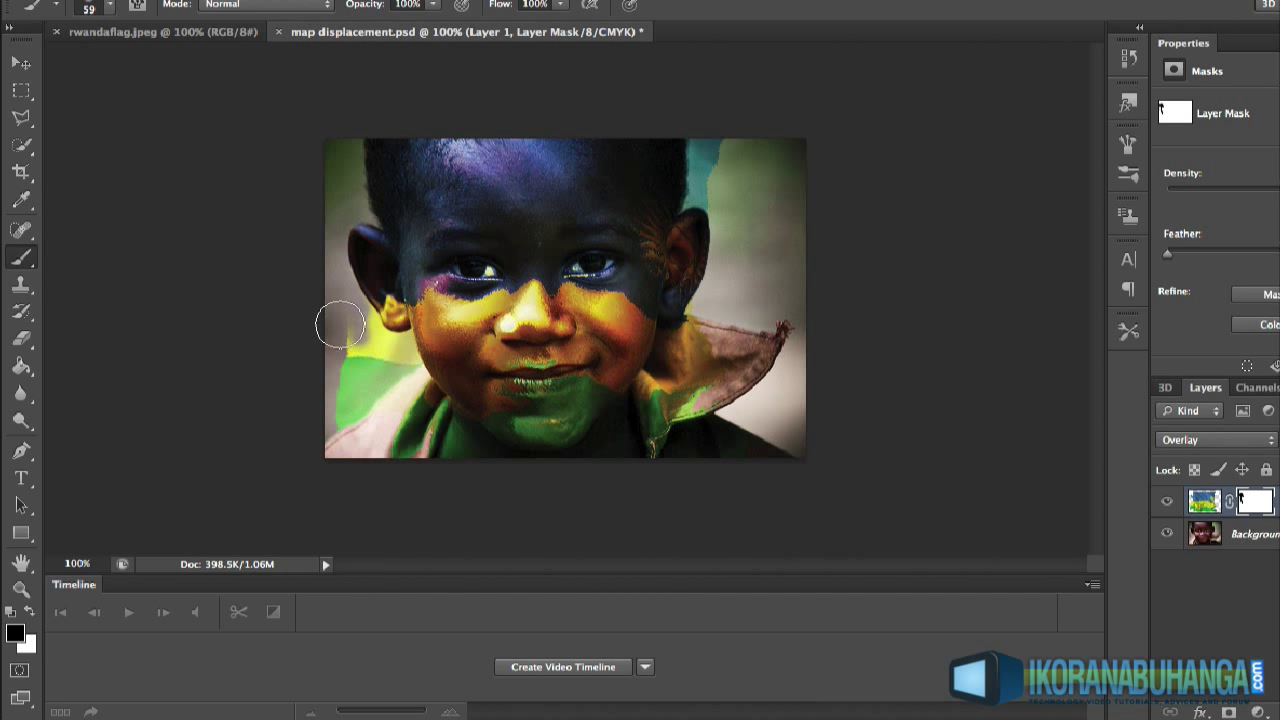
pyautogui.moveTo(340, 325)
pyautogui.mouseDown()
pyautogui.moveTo(362, 336)
pyautogui.moveTo(365, 392)
pyautogui.mouseUp()
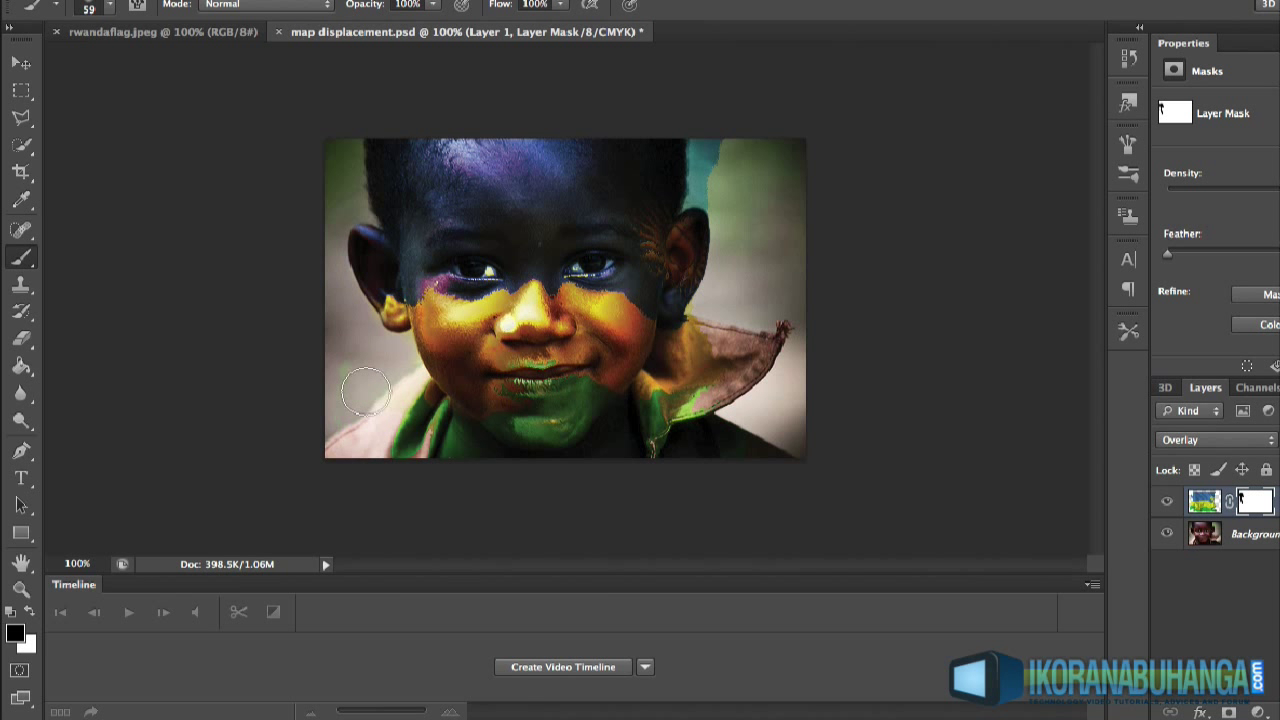
pyautogui.moveTo(320, 371)
pyautogui.mouseDown()
pyautogui.moveTo(409, 455)
pyautogui.moveTo(400, 429)
pyautogui.moveTo(420, 400)
pyautogui.moveTo(460, 463)
pyautogui.mouseUp()
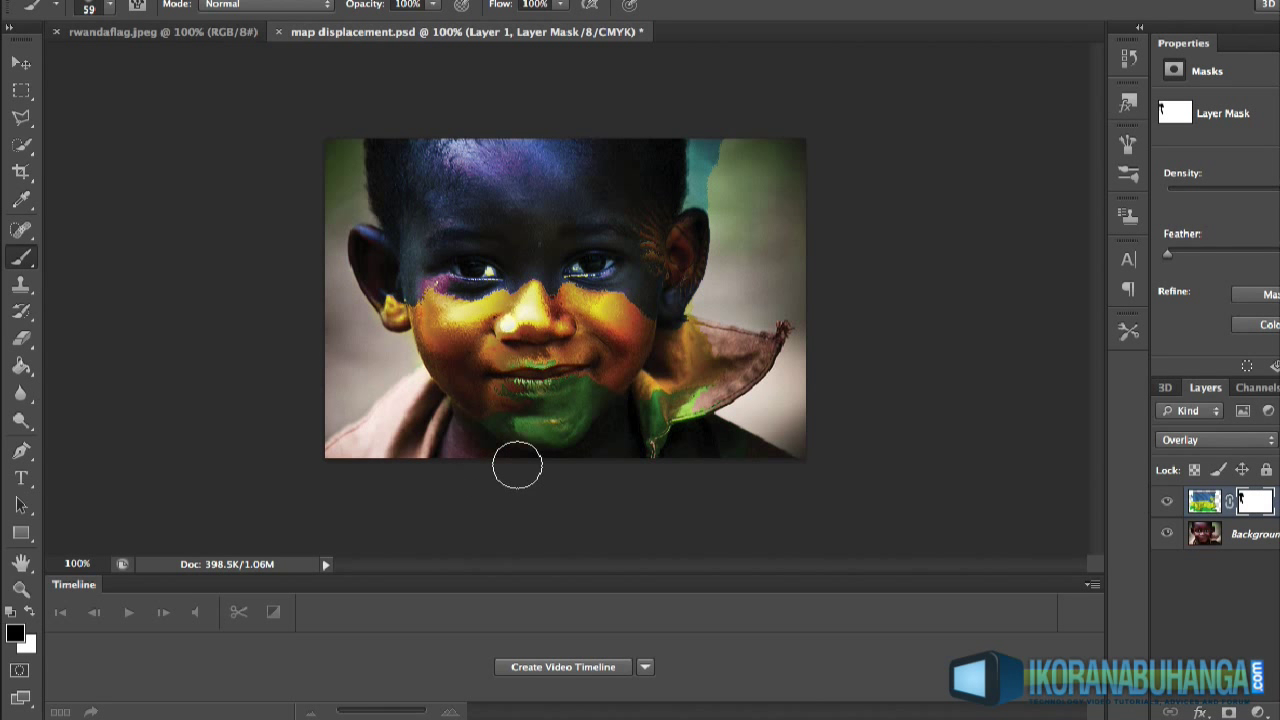
pyautogui.moveTo(646, 446)
pyautogui.mouseDown()
pyautogui.moveTo(705, 372)
pyautogui.moveTo(686, 337)
pyautogui.moveTo(631, 437)
pyautogui.moveTo(680, 357)
pyautogui.moveTo(651, 394)
pyautogui.mouseUp()
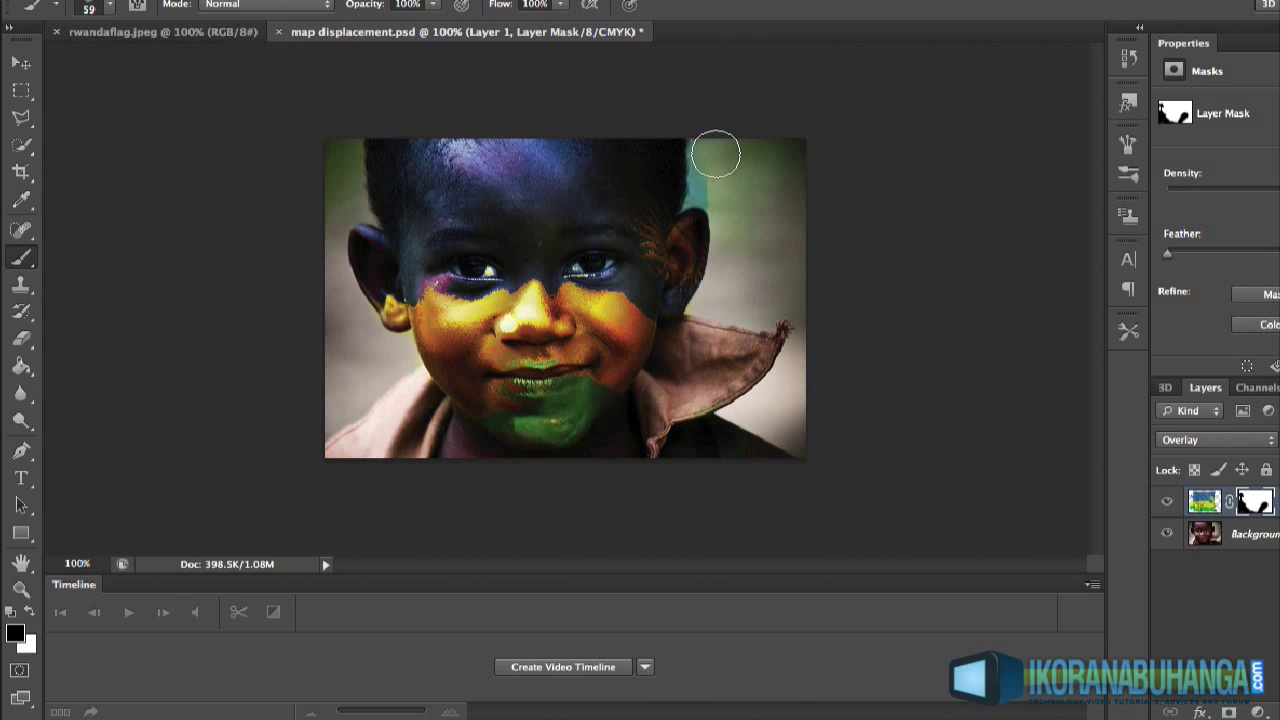
pyautogui.moveTo(714, 150); pyautogui.dragTo(712, 190)
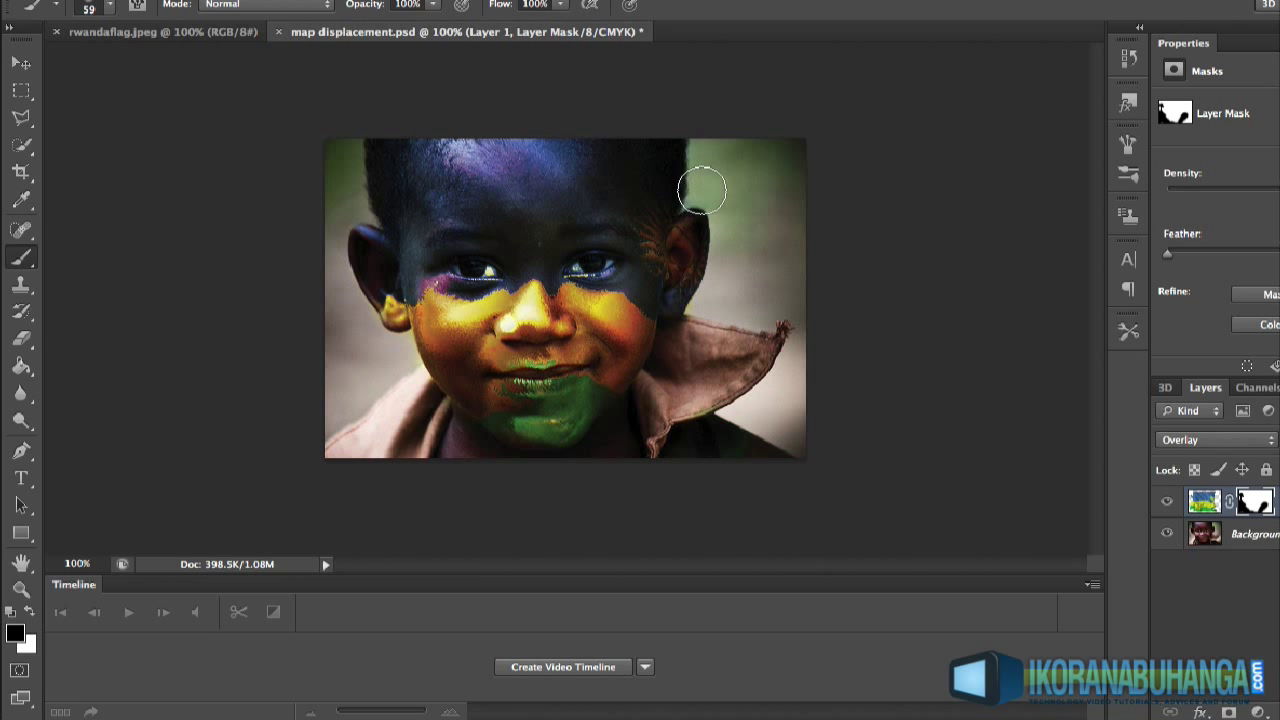
# - Shrink the mask brush to 23 px, then down to 9 px
pyautogui.rightClick(766, 270)
pyautogui.click(811, 311)
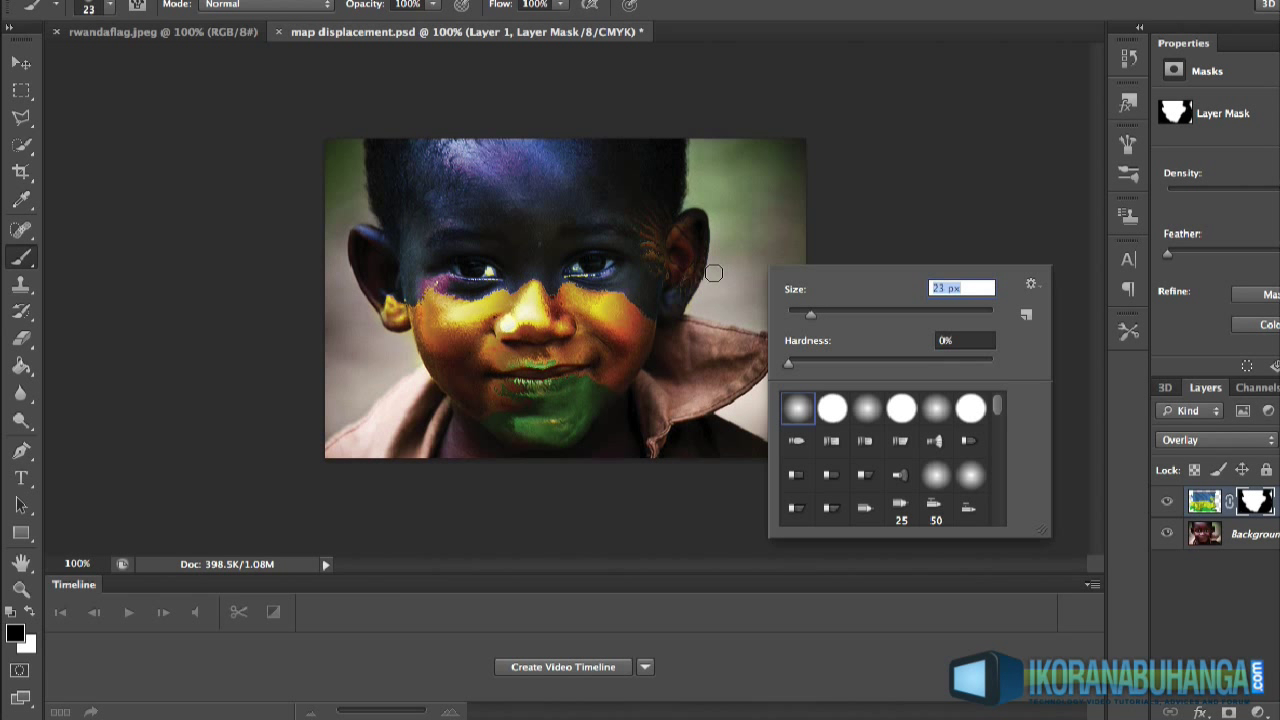
pyautogui.press('Return')
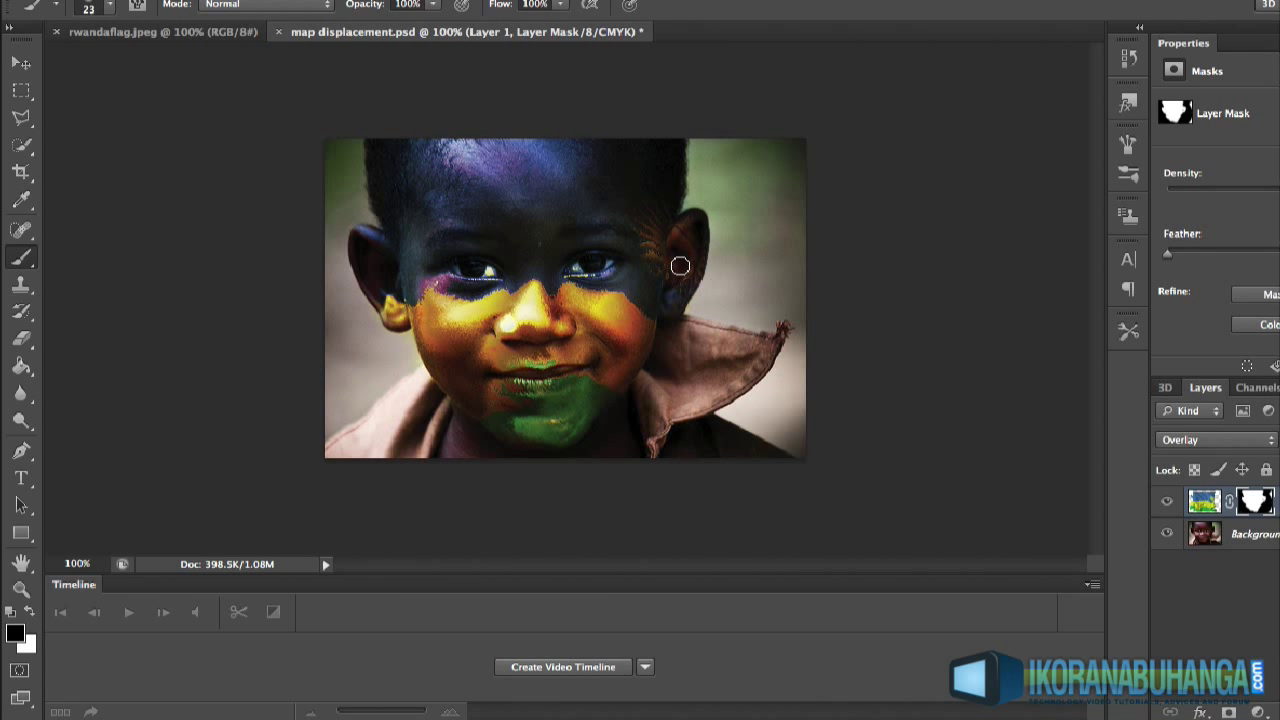
pyautogui.rightClick(751, 270)
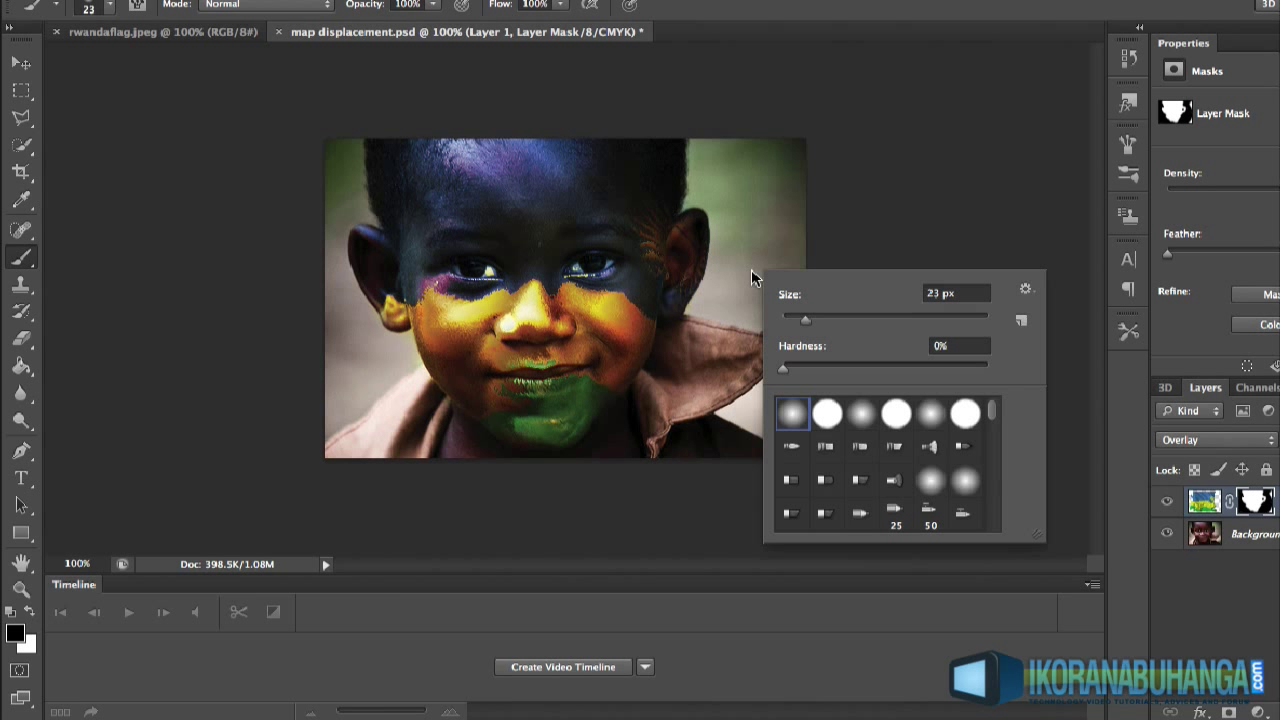
pyautogui.click(792, 320)
pyautogui.press('Return')
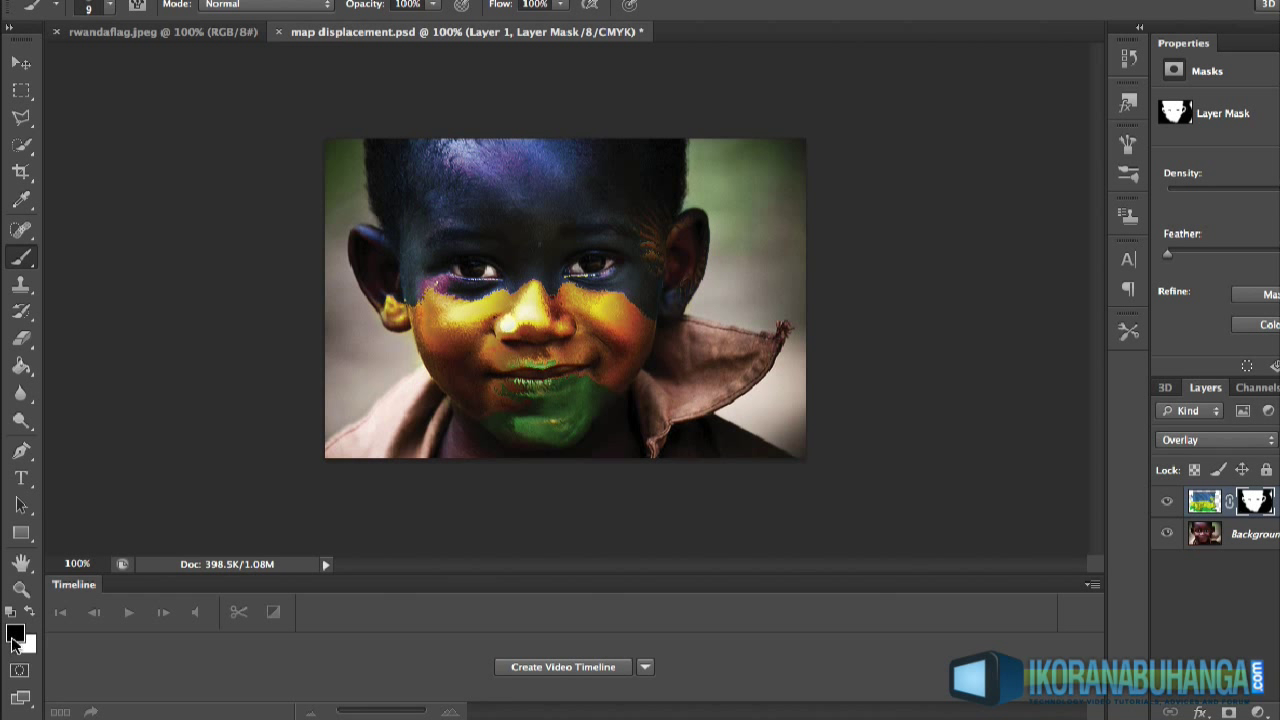
# - Make white the foreground, set the brush to 57 px, and undo a trial stroke beside the left ear
pyautogui.click(31, 613)
pyautogui.rightClick(355, 177)
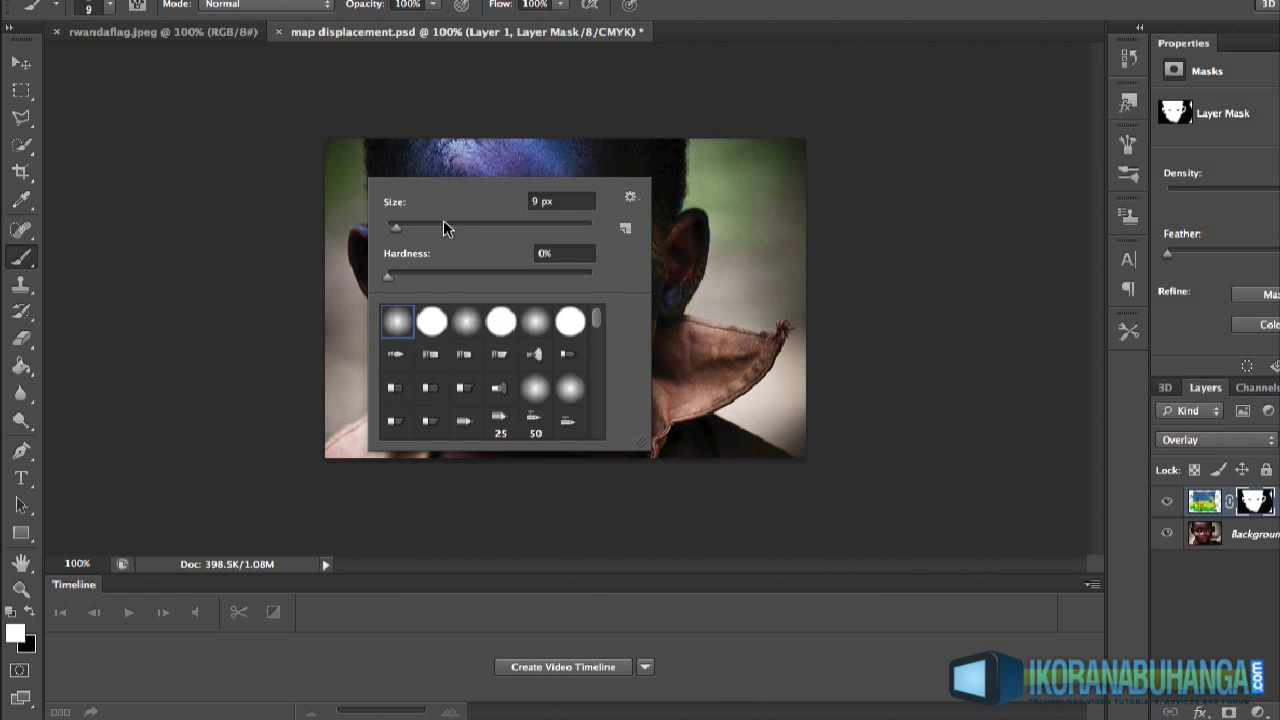
pyautogui.write('57')
pyautogui.press('Return')
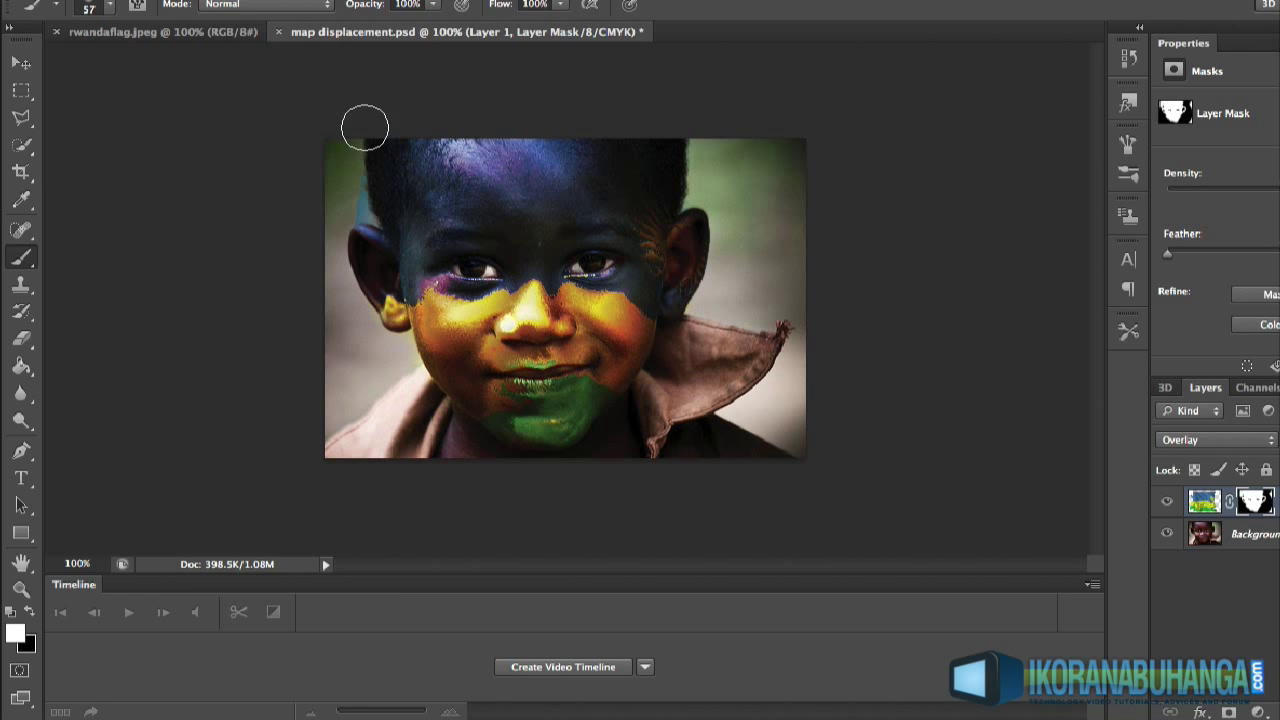
pyautogui.moveTo(354, 177)
pyautogui.mouseDown()
pyautogui.moveTo(365, 315)
pyautogui.moveTo(351, 371)
pyautogui.mouseUp()
pyautogui.hotkey('ctrl', 'alt', 'z')
pyautogui.hotkey('ctrl', 'alt', 'z')
pyautogui.hotkey('ctrl', 'alt', 'z')
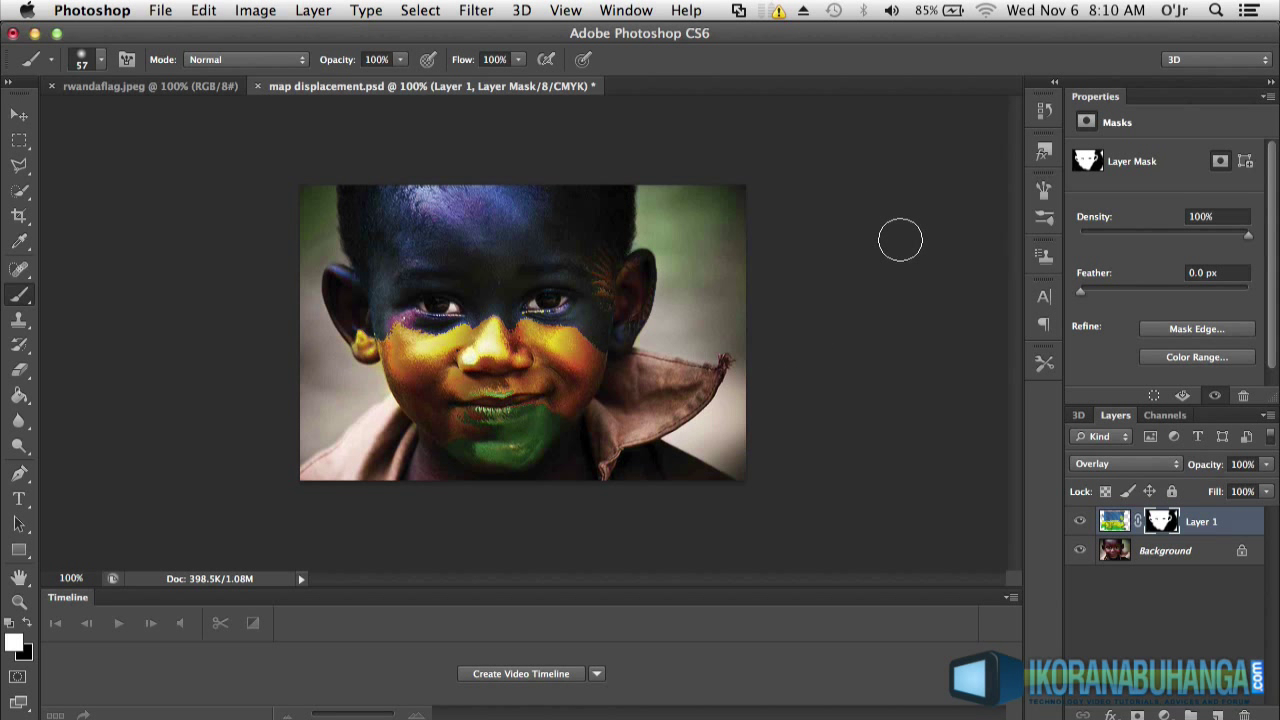
# - Shrink the mask brush to 21 px and restore black as the painting colour
pyautogui.press('[')
pyautogui.press('[')
pyautogui.press('[')
pyautogui.press('x')
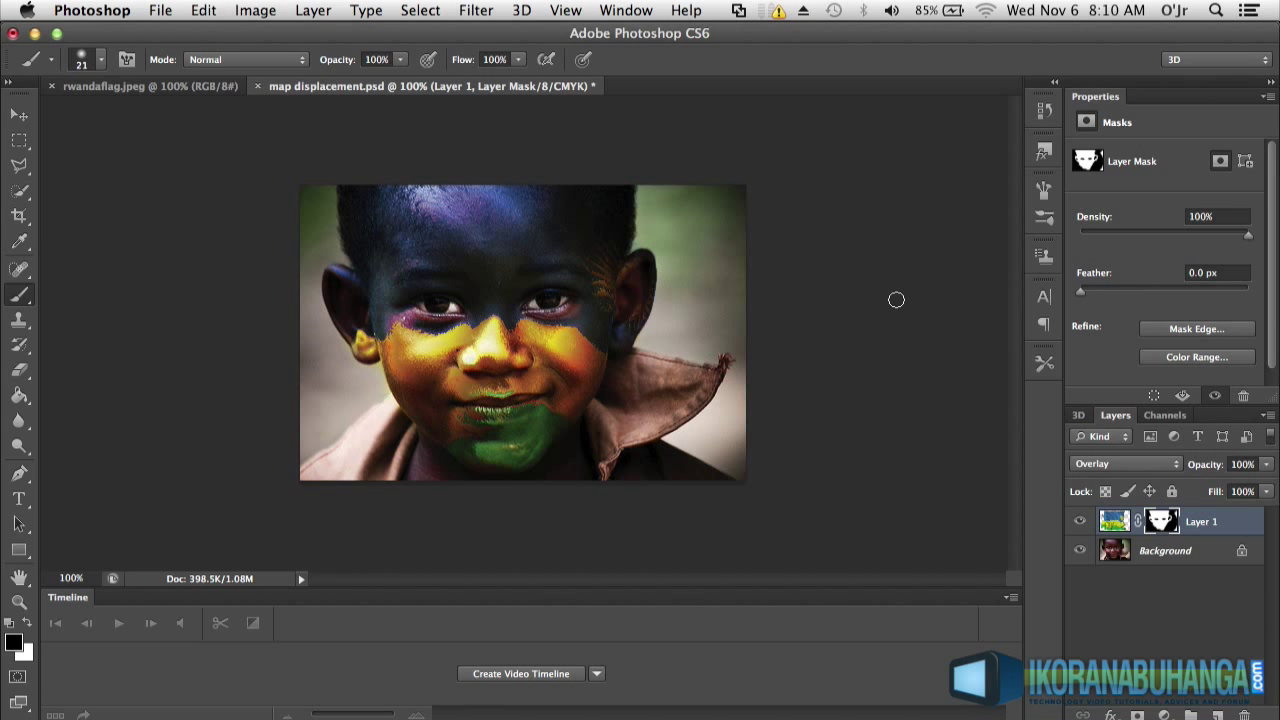